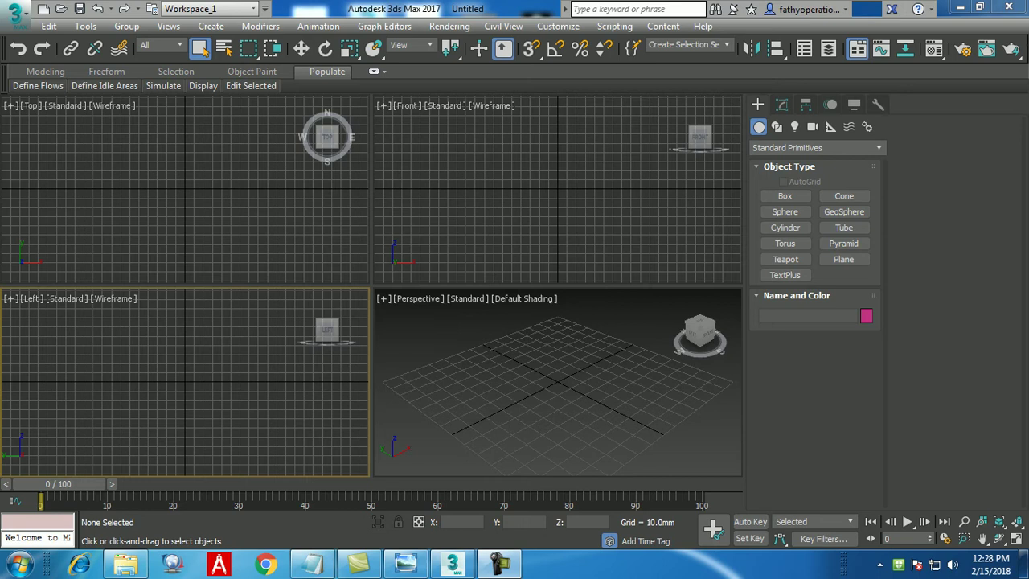
Step: Activate the Perspective viewport and maximize it to fill the viewport area
click(564, 421)
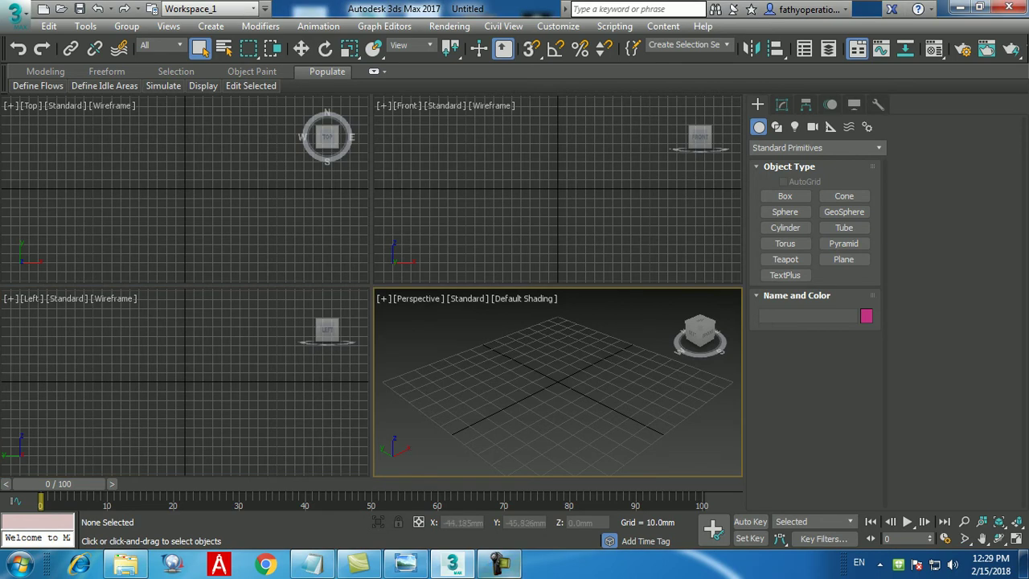
click(500, 564)
click(500, 565)
alt+middle_drag(530, 373, 524, 360)
key(alt+w)
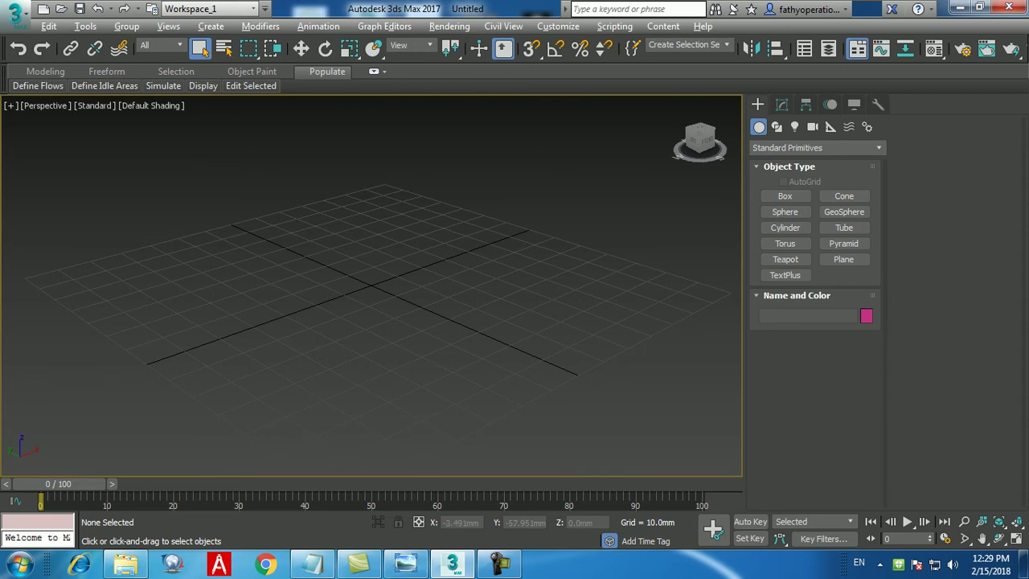
Step: Create a plane at the origin by keyboard entry, with length and width of 10000 mm
click(843, 259)
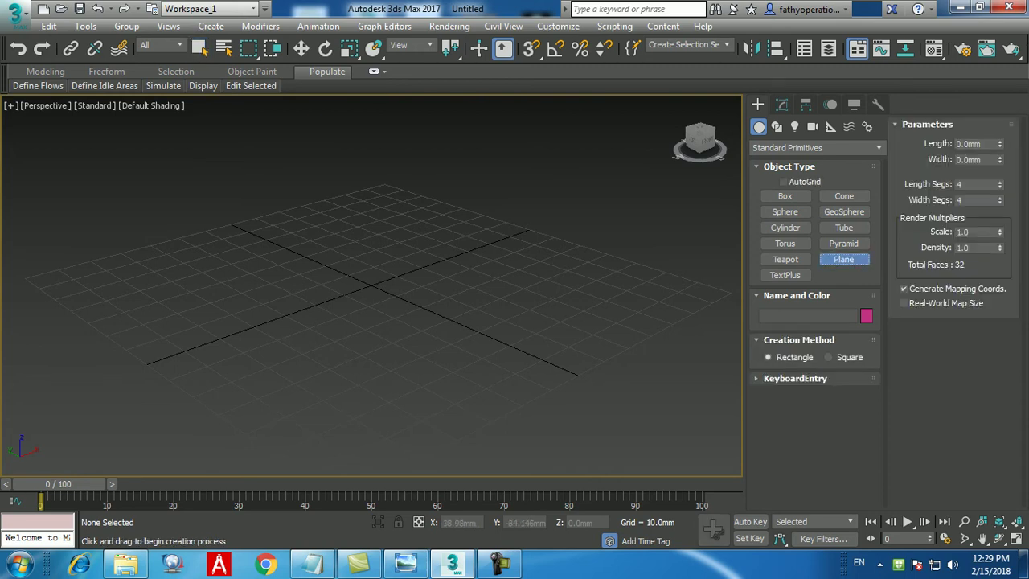
click(794, 379)
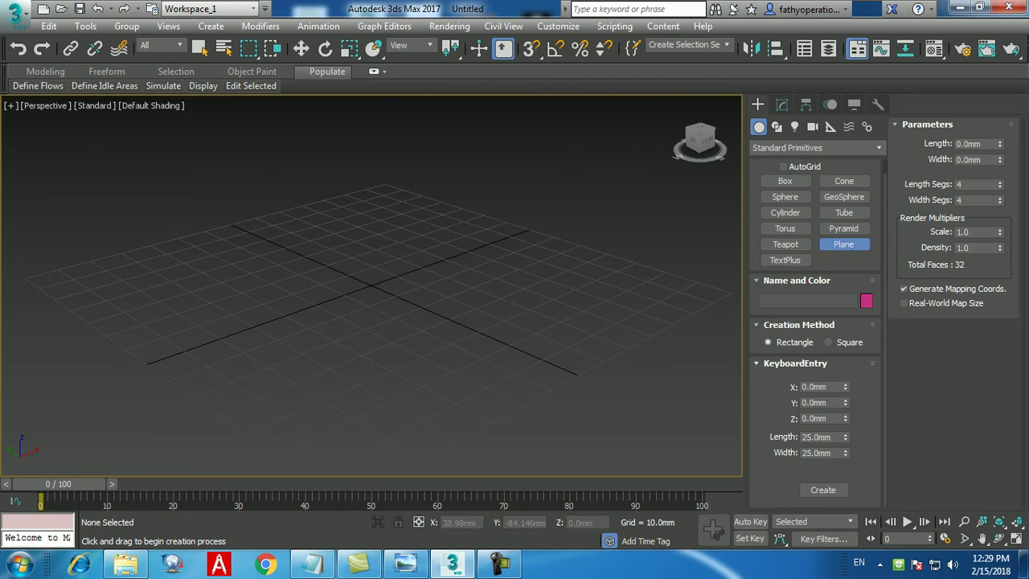
drag(834, 438, 799, 438)
text(1000)
key(Return)
text(10000)
key(Return)
key(Tab)
text(10000)
key(Return)
click(823, 490)
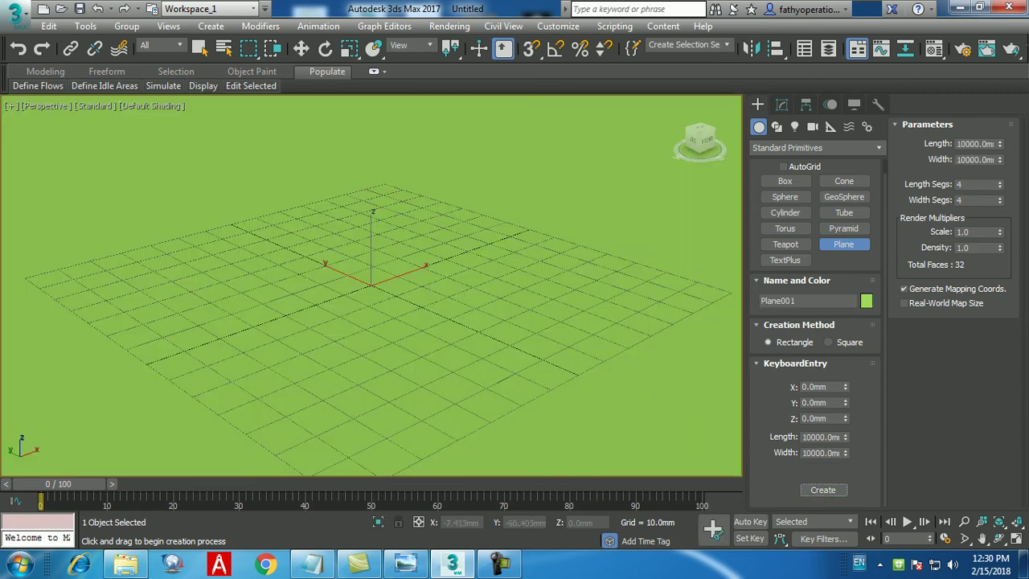
right_click(486, 347)
Step: Set the plane's length and width segments to 50 each and display edged faces in the viewport
scroll(486, 347, down, 12)
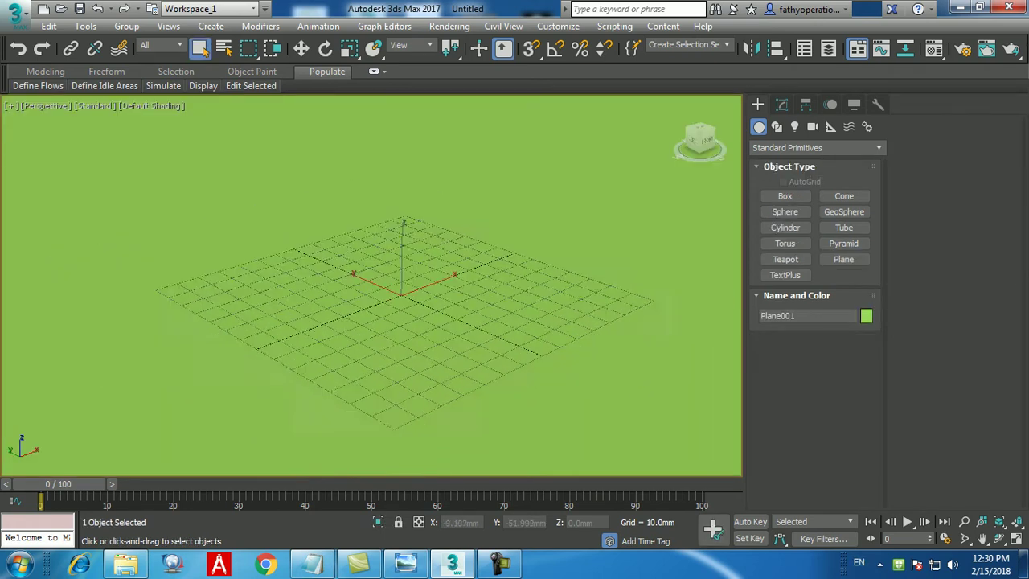
scroll(487, 347, up, 5)
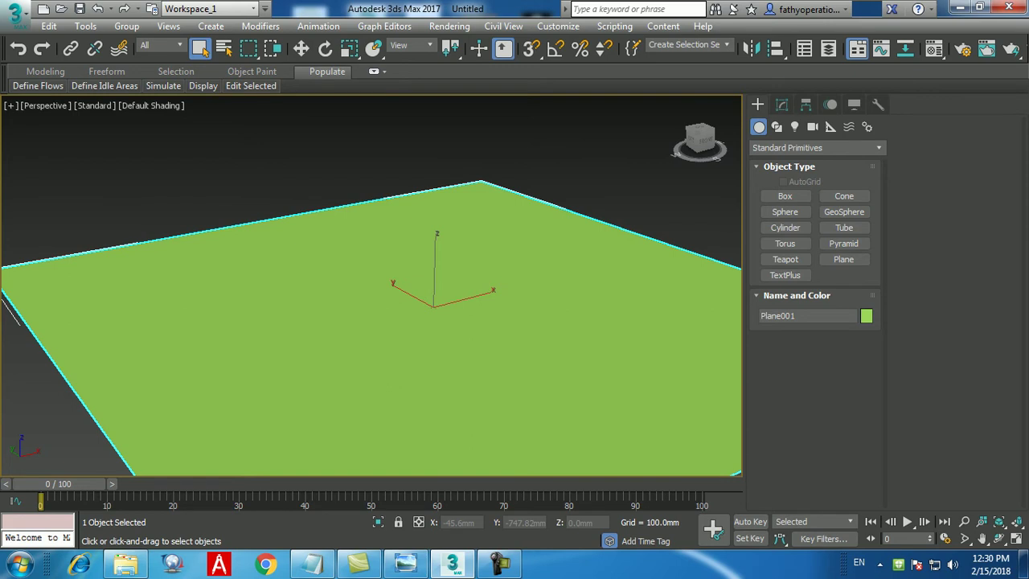
middle_drag(450, 329, 410, 291)
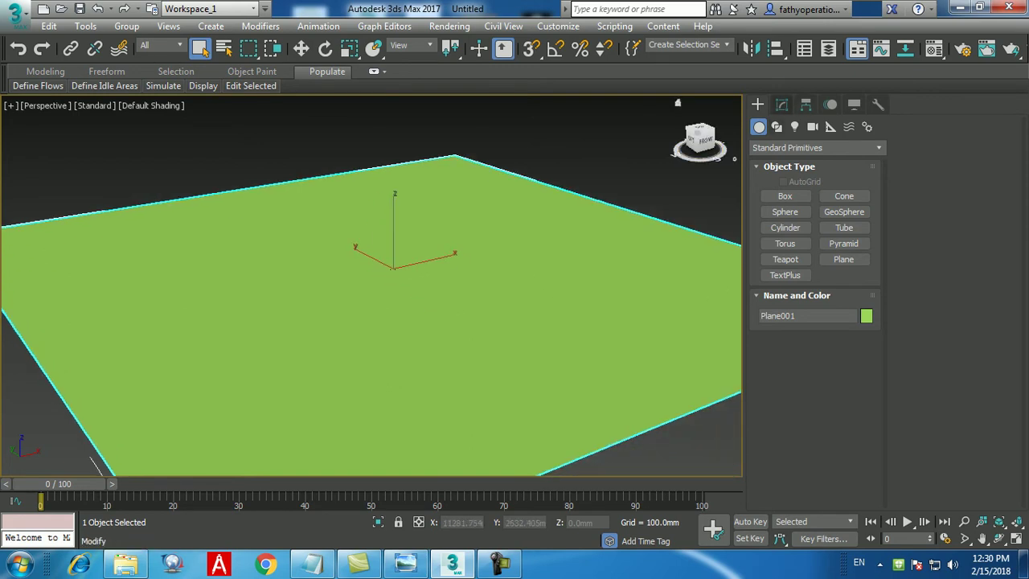
click(781, 104)
double_click(828, 364)
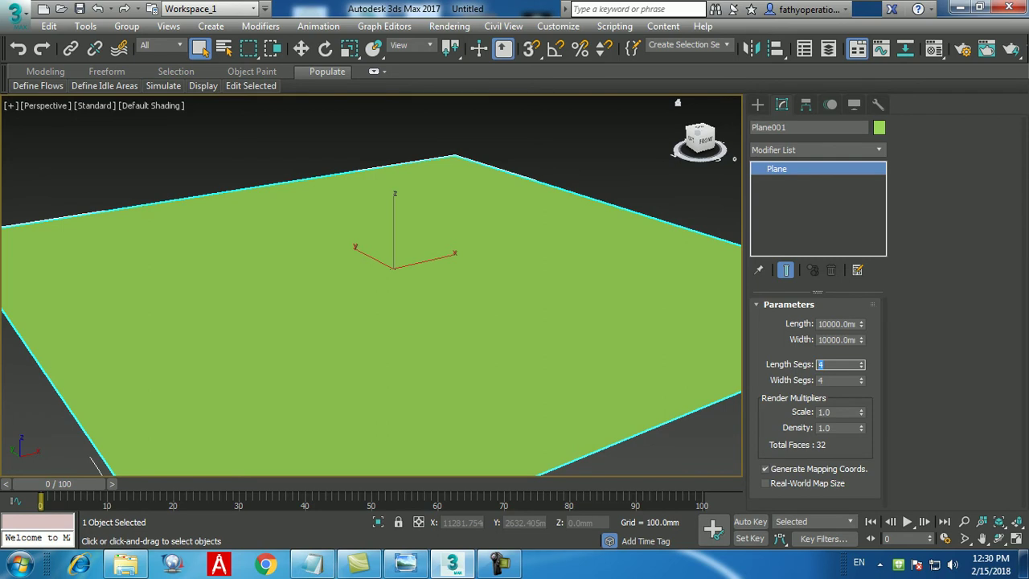
text(50)
key(Tab)
text(50)
key(Return)
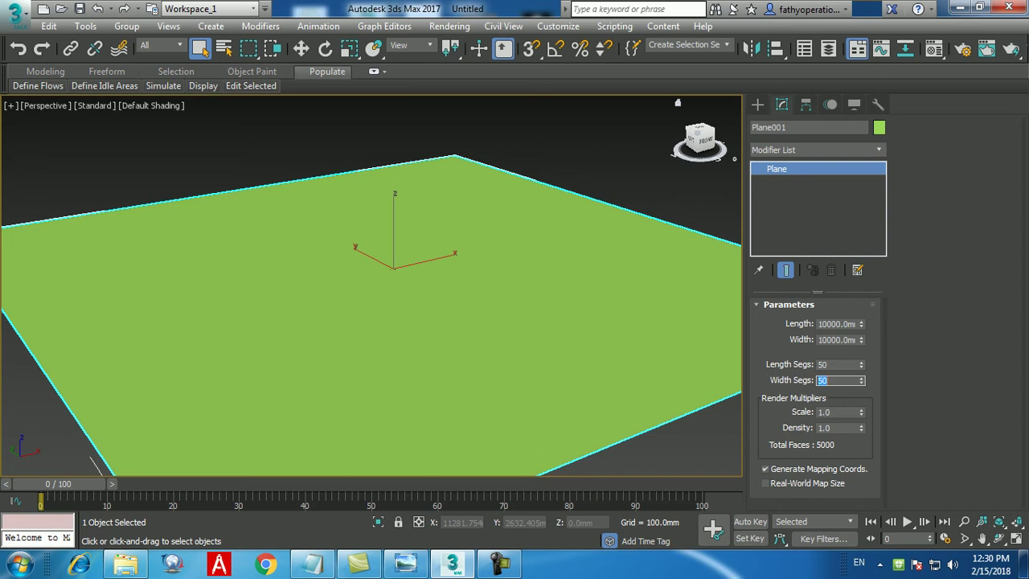
key(F4)
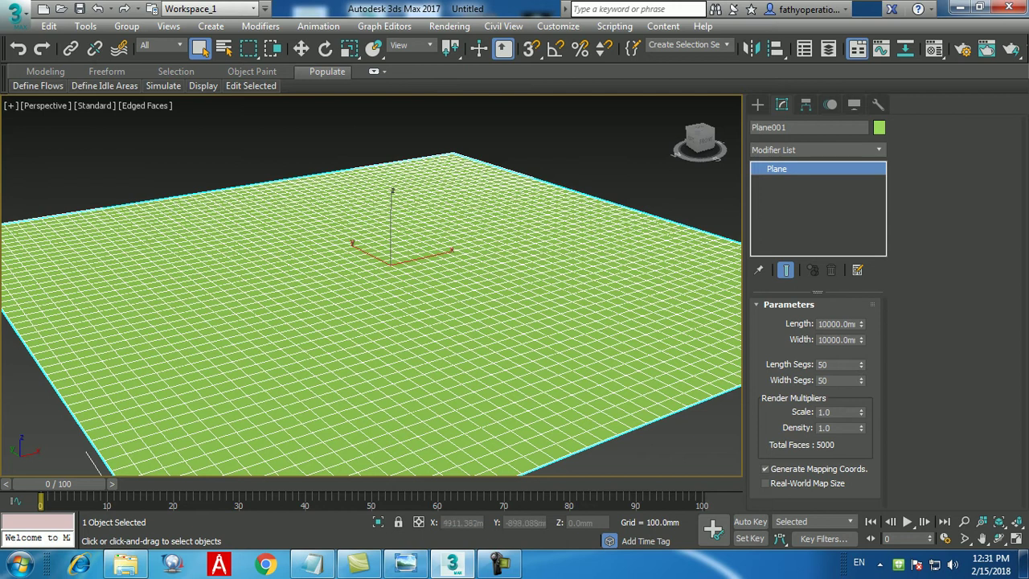
Step: Add a Noise modifier to the plane and enable its Fractal option
click(818, 150)
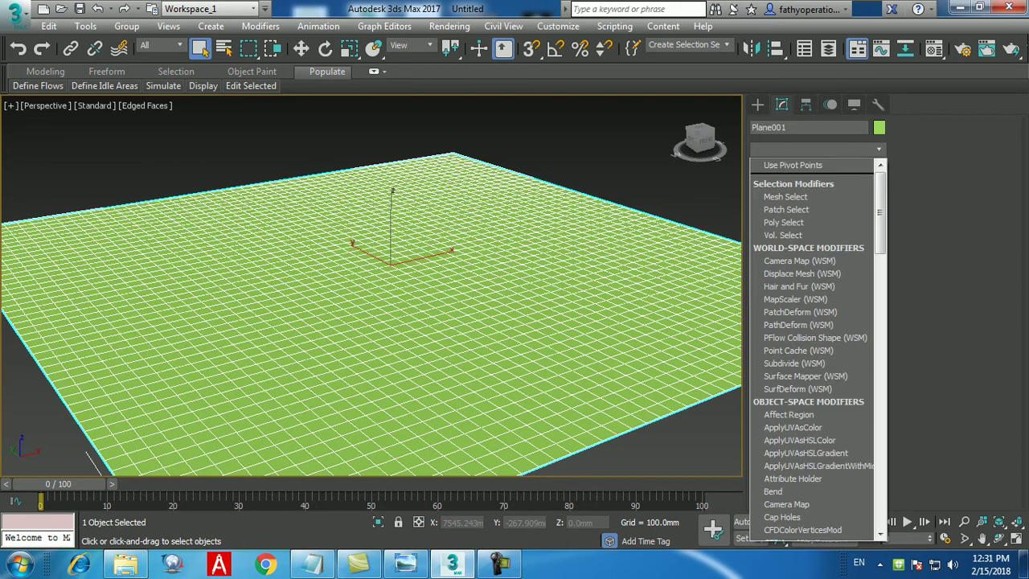
text(n)
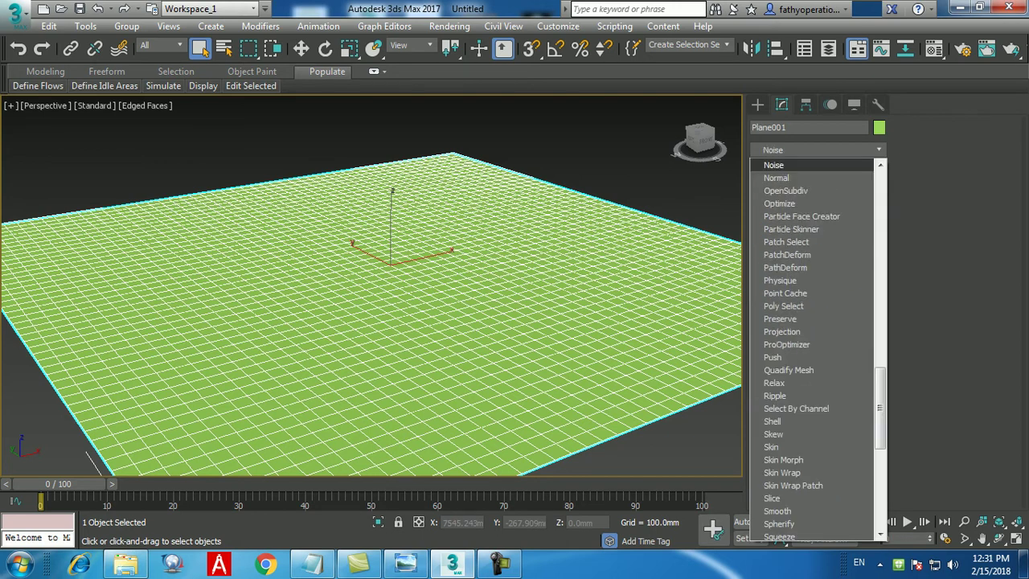
key(Return)
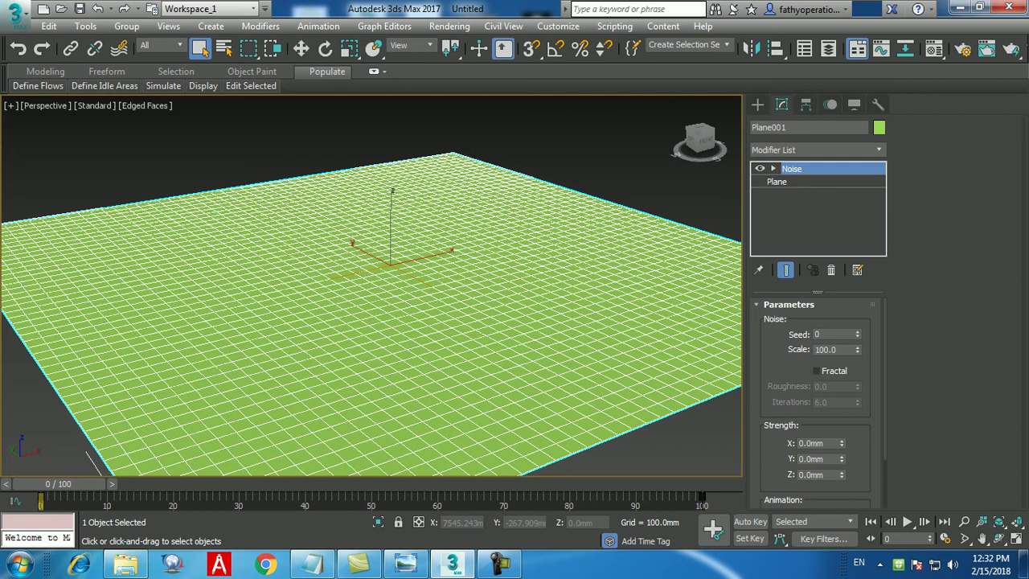
click(817, 371)
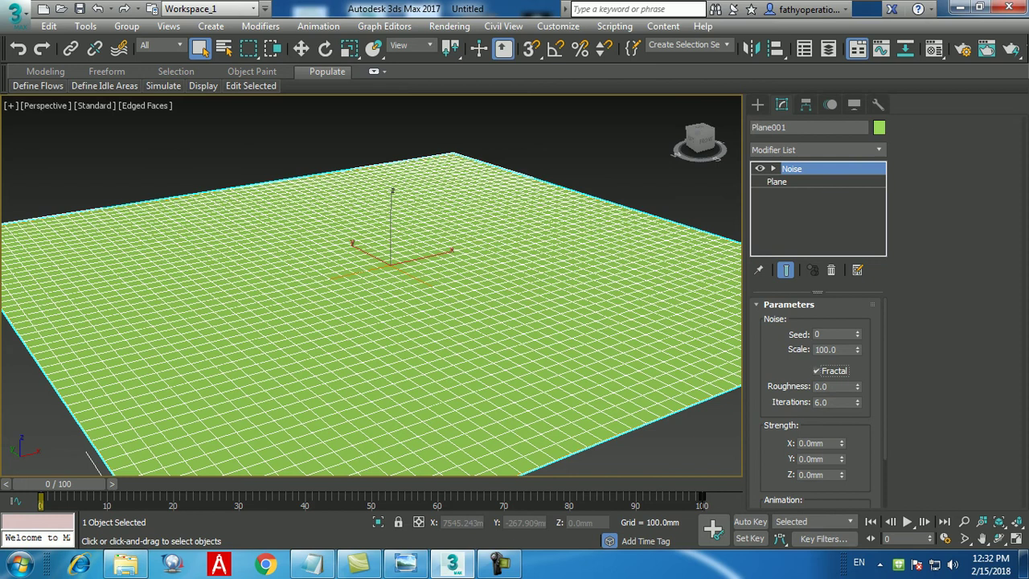
Step: Try a Z strength of 50 mm for the Noise modifier and raise it to 100 mm
scroll(820, 386, down, 2)
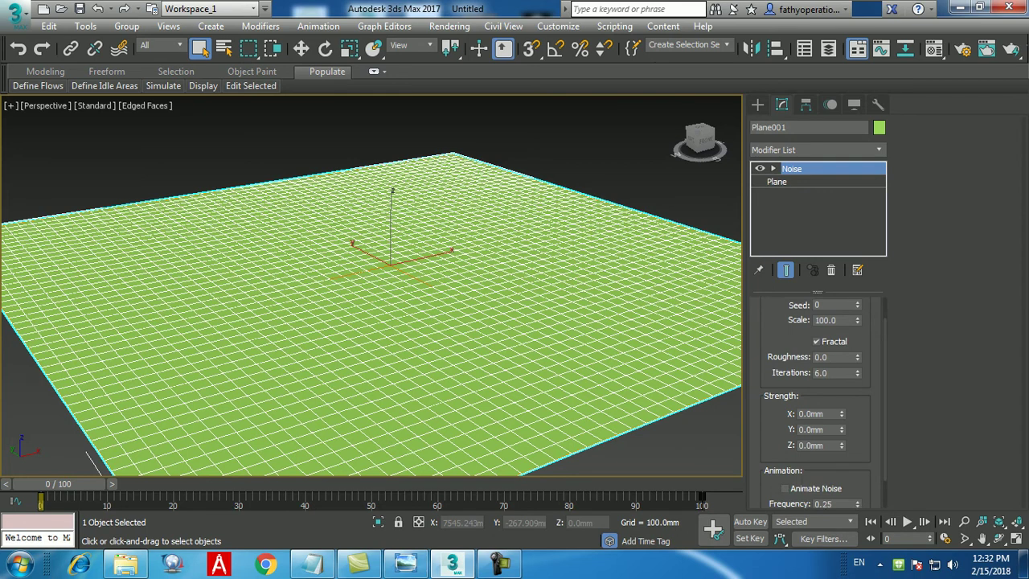
double_click(811, 445)
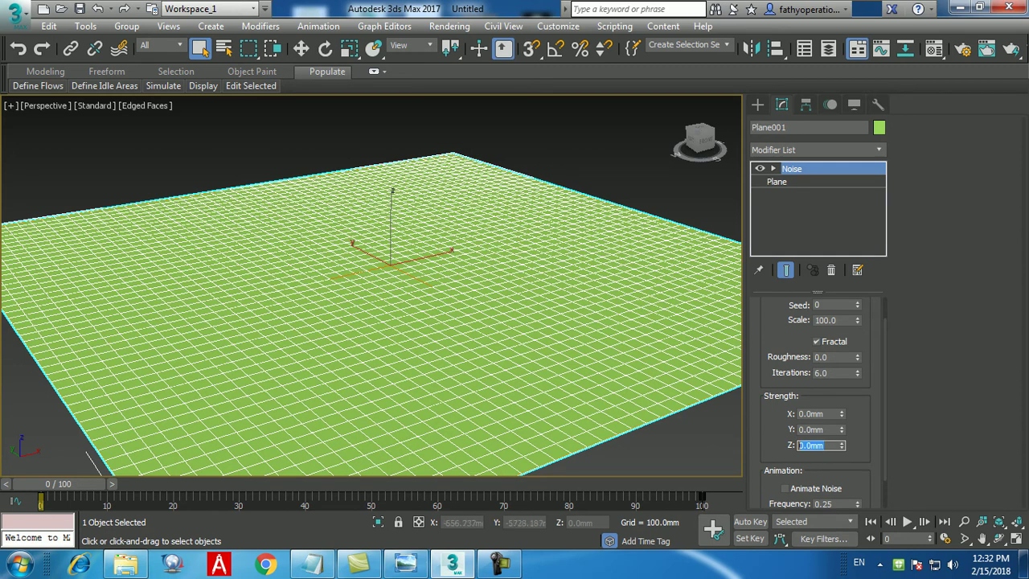
text(50)
key(Return)
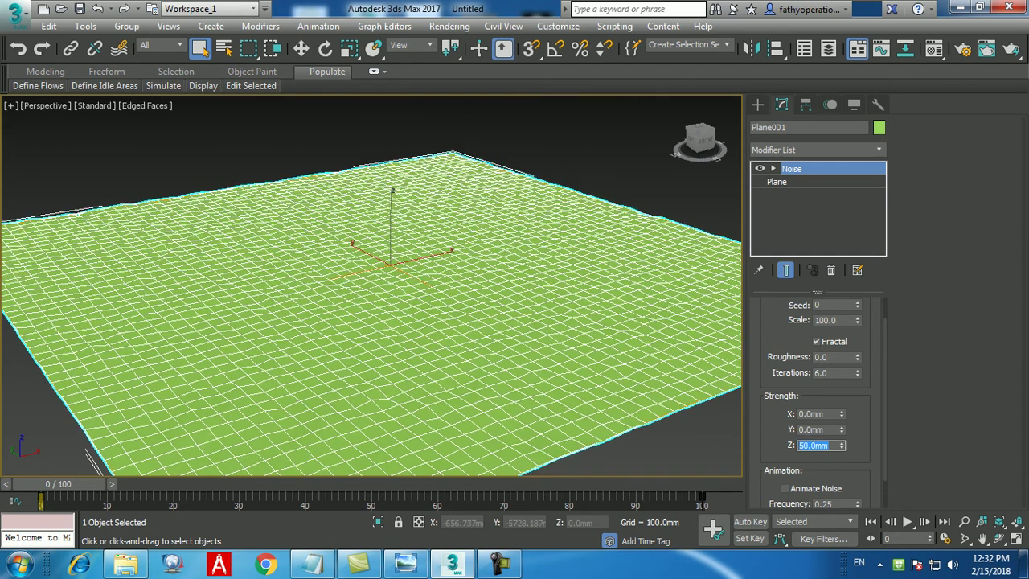
text(100)
key(Return)
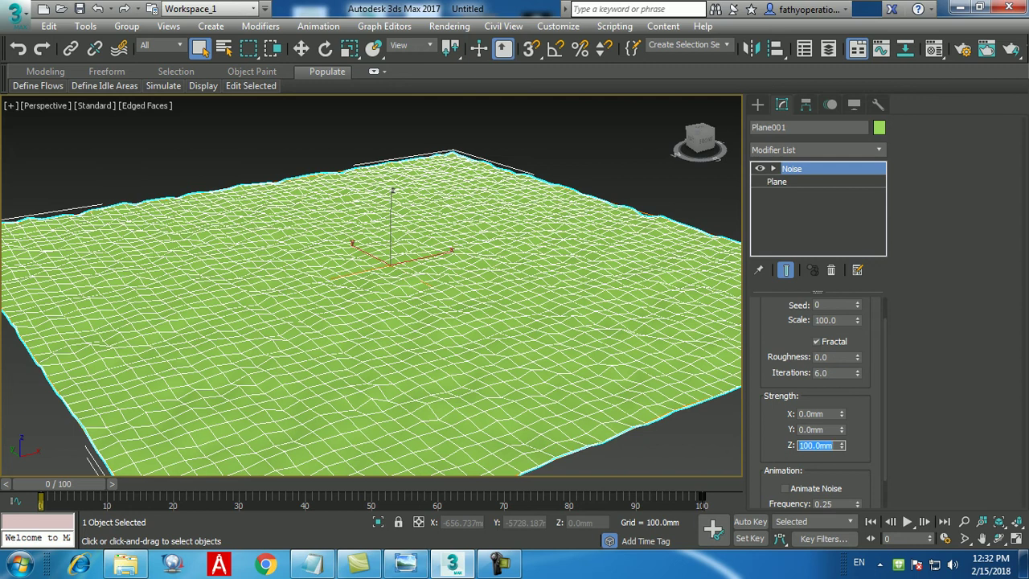
Step: Try an extreme Z strength of 10000 mm for the noise and return it to 100 mm
text(10000)
key(Return)
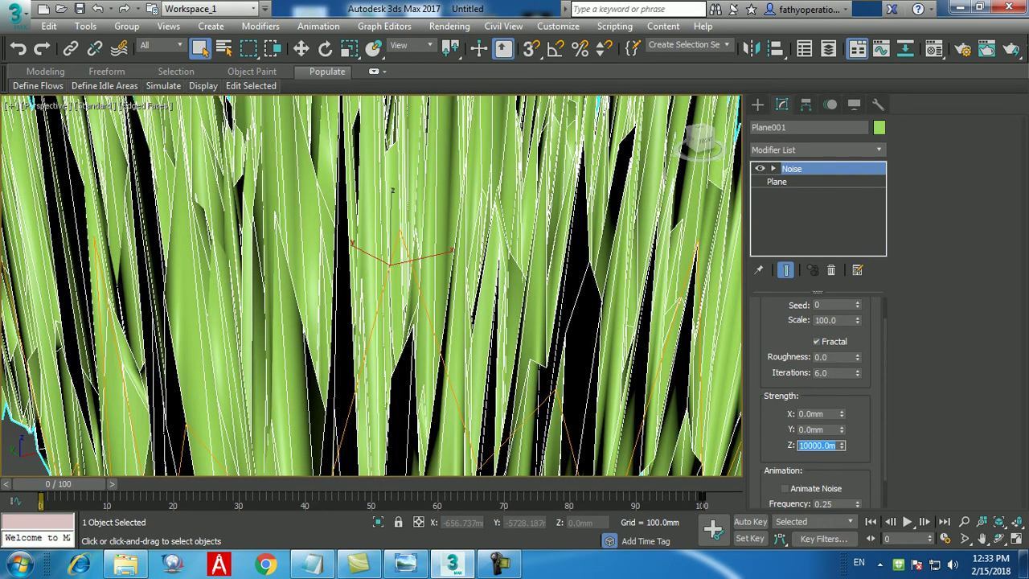
text(100)
key(Return)
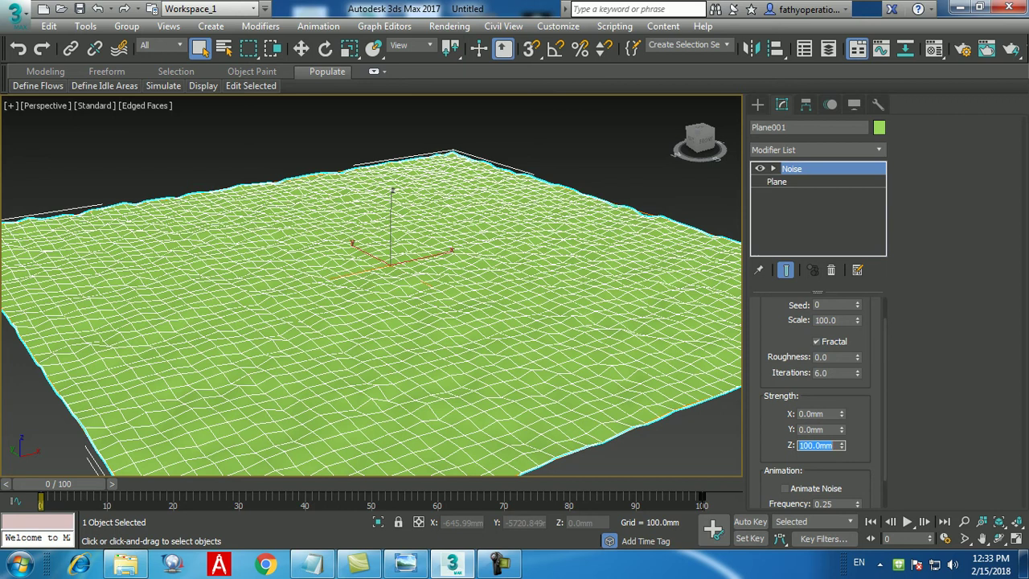
Step: Enable Animate Noise, preview the animation, and return the timeline to frame 0
scroll(816, 402, down, 2)
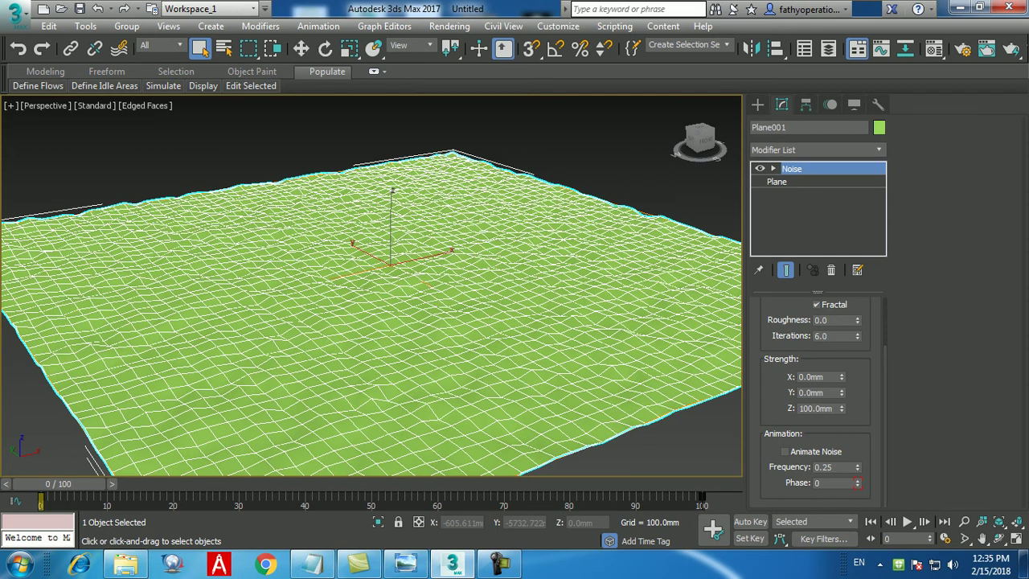
click(785, 452)
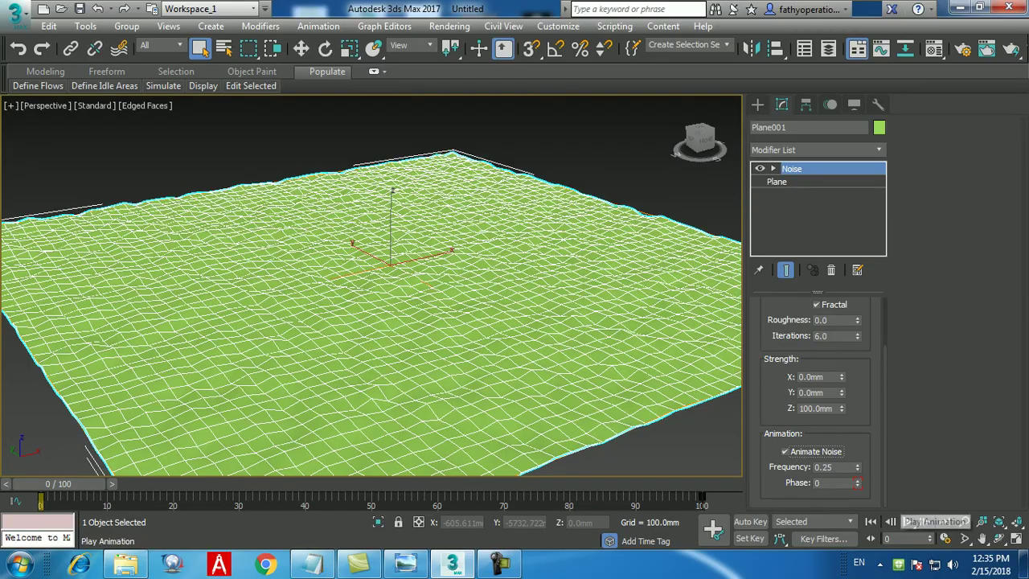
click(908, 520)
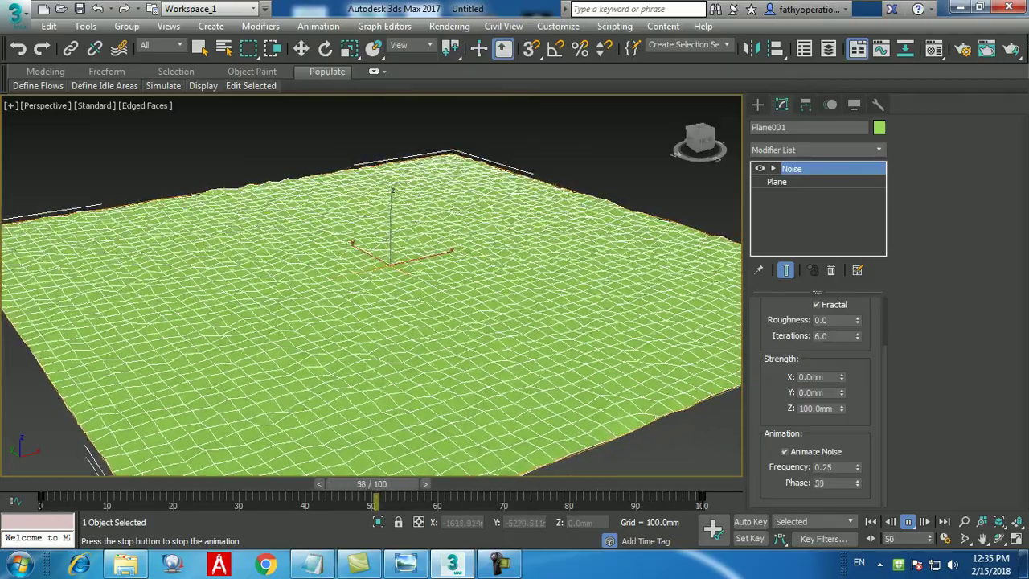
key(Escape)
drag(462, 484, 57, 484)
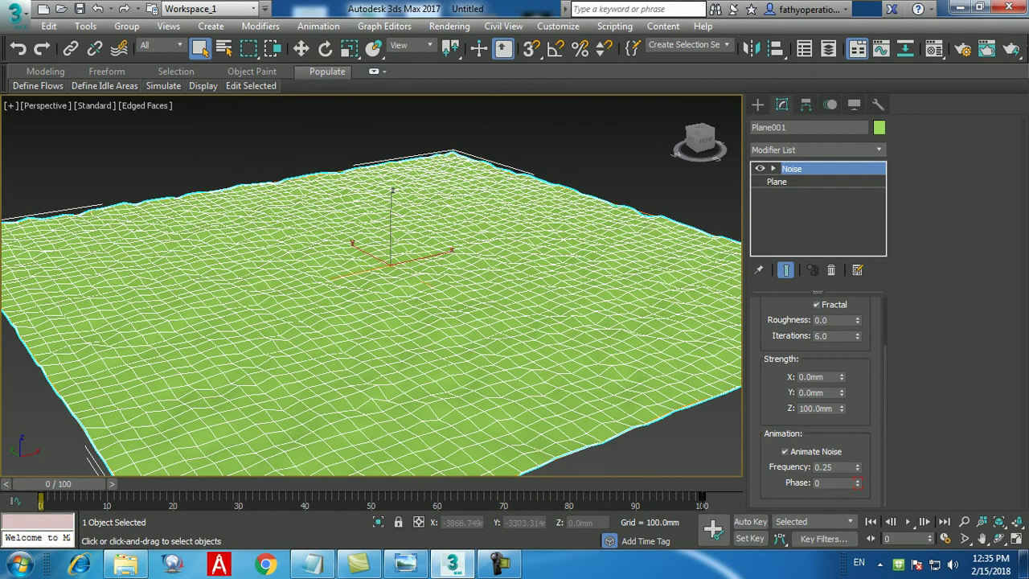
Step: Preview the animation with Animate Noise switched off and enable the option again
click(785, 451)
key(slash)
click(908, 522)
click(785, 452)
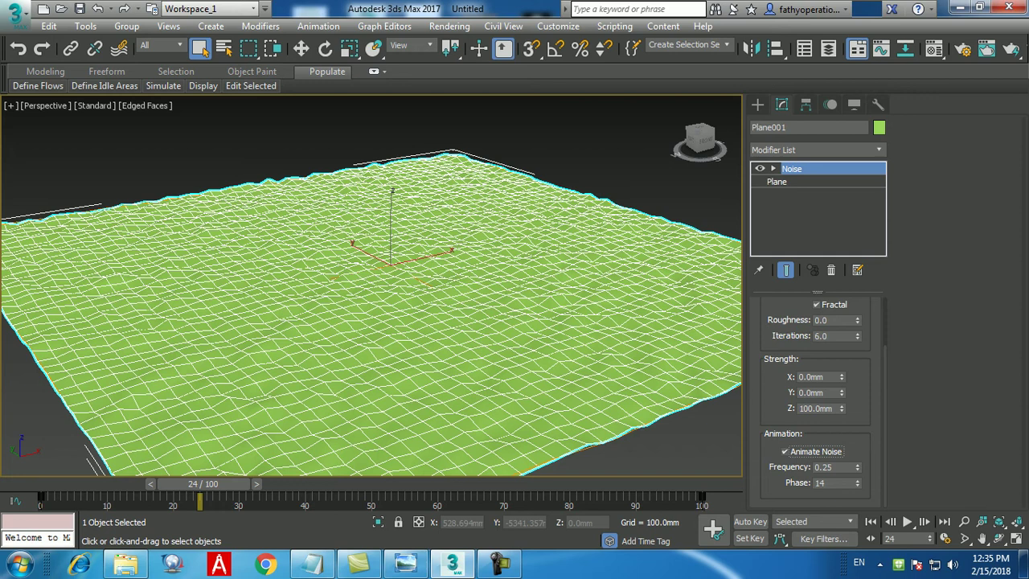
Step: Test noise Z strengths of 200 mm and 50 mm, and restore the value to 100 mm
double_click(816, 408)
text(200)
key(Return)
text(50)
key(Return)
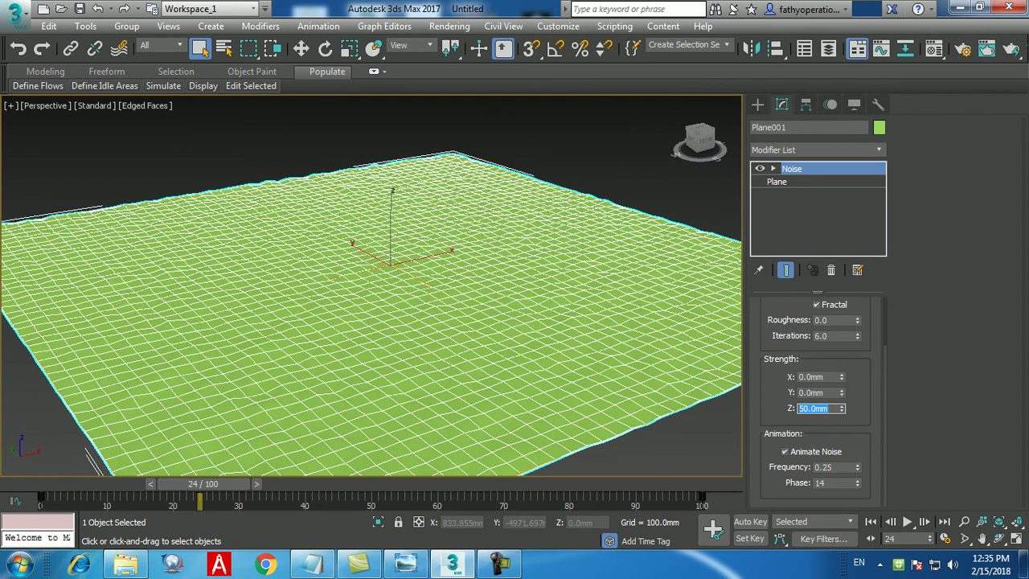
text(100)
key(Return)
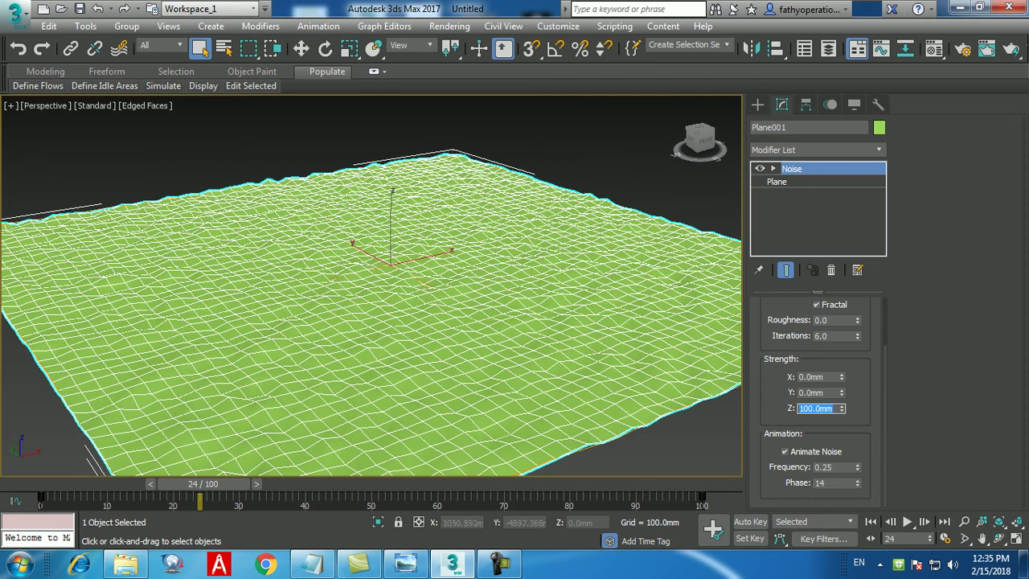
Step: Try noise strengths of 5000 mm along both the X and Y axes
drag(829, 377, 792, 377)
text(5000)
key(Return)
key(Tab)
text(5000)
key(Return)
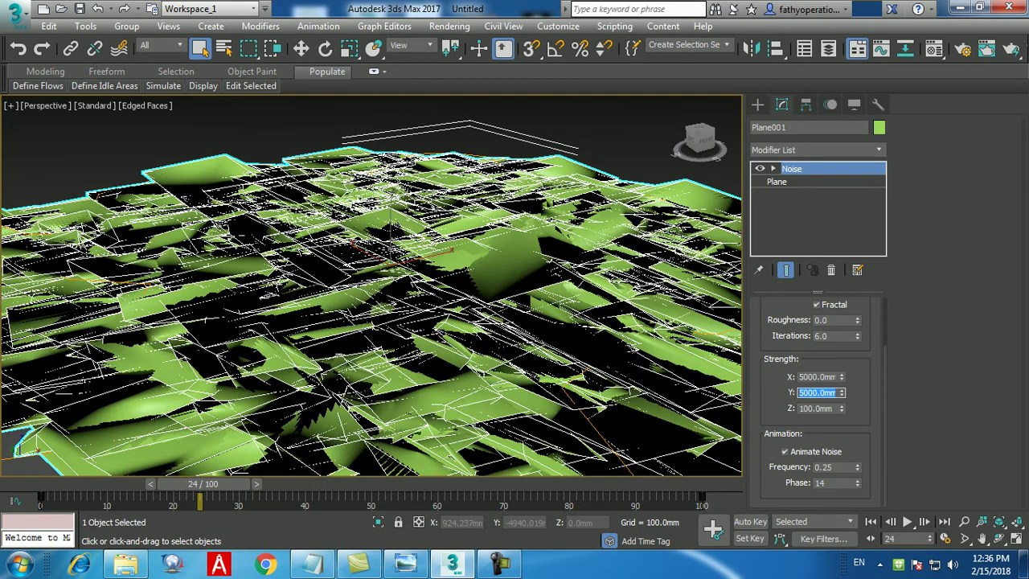
Step: Reduce the Y and X noise strengths to 50 mm each and preview the animation
text(50)
key(Return)
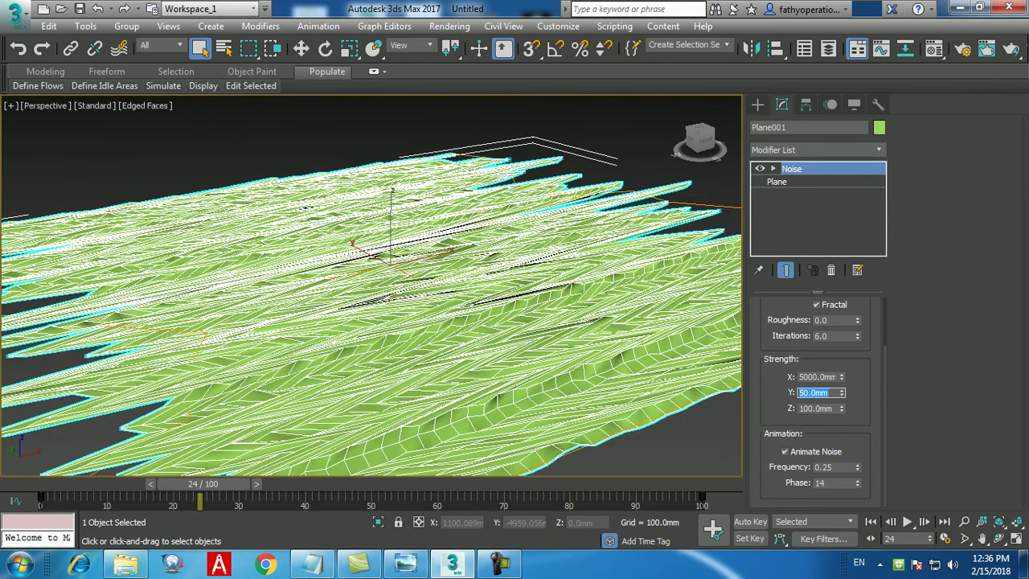
key(shift+Tab)
text(50)
key(Return)
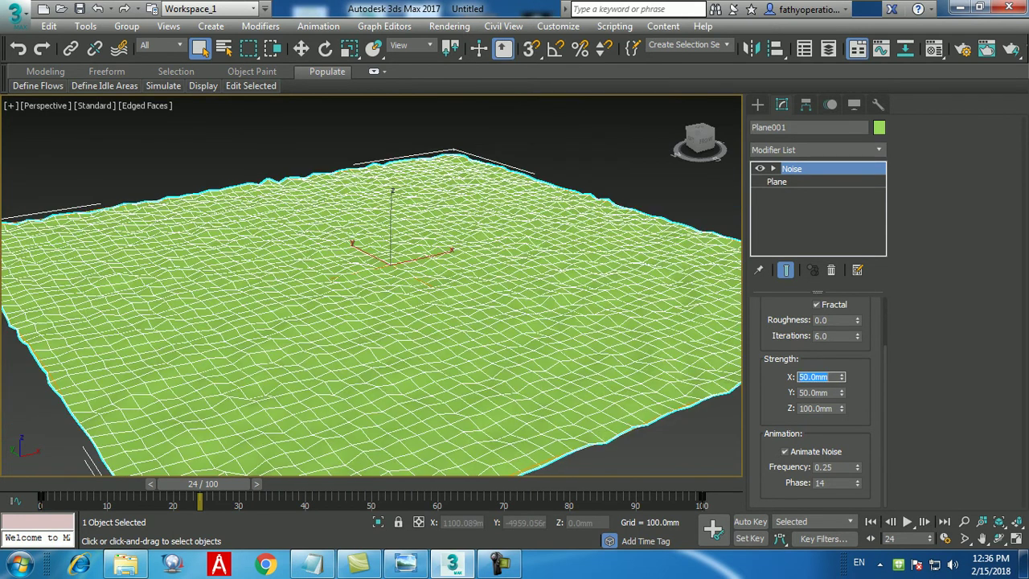
click(906, 521)
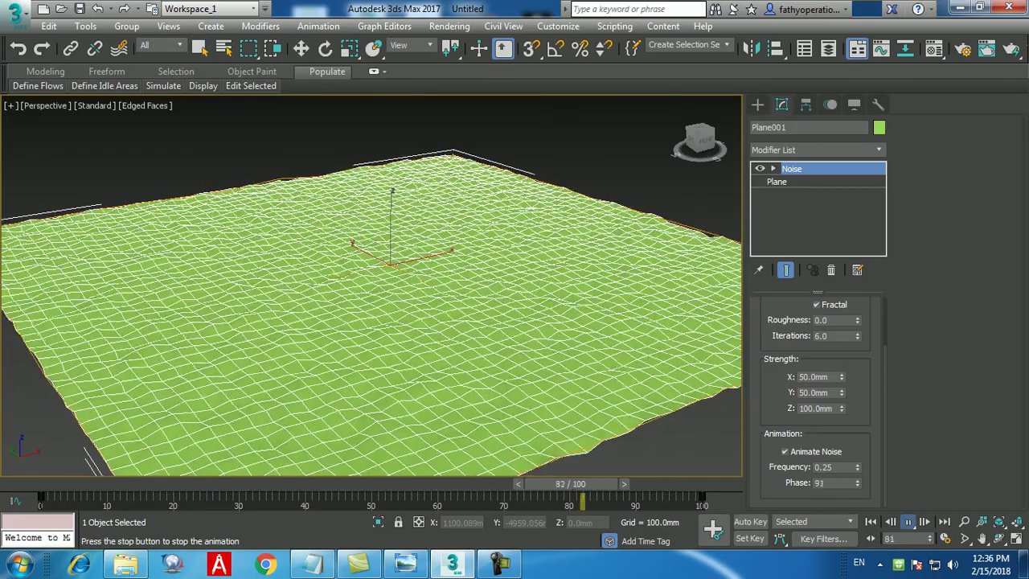
click(907, 522)
Step: Reset the X and Y noise strengths to 0 mm
double_click(813, 377)
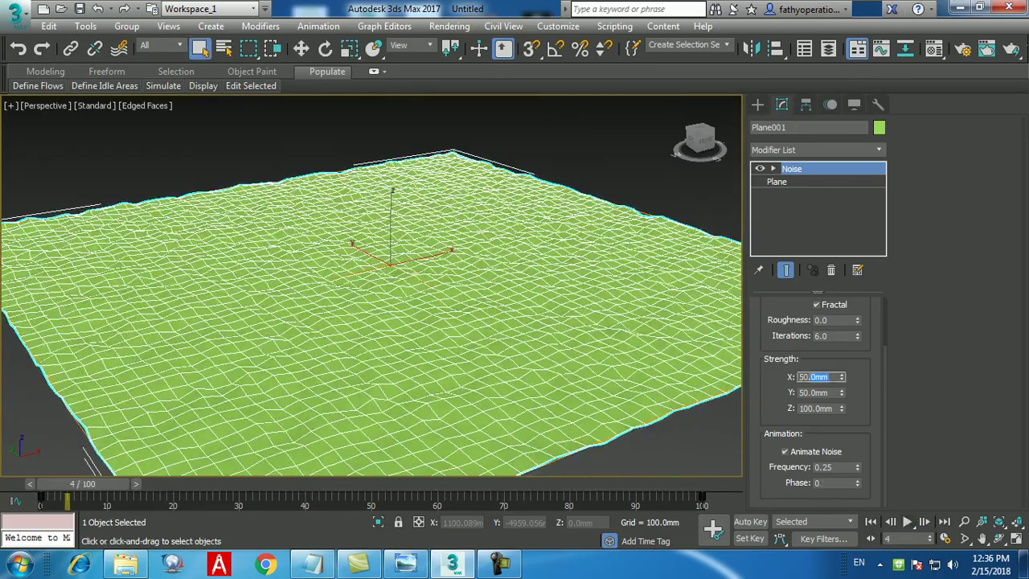
text(0)
key(Return)
text(0)
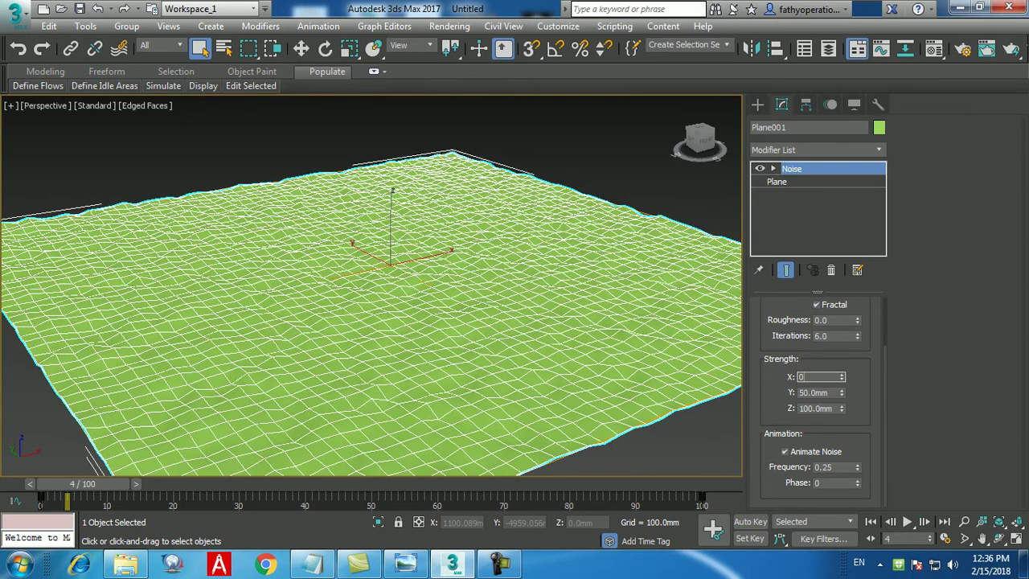
key(Tab)
text(0)
key(Return)
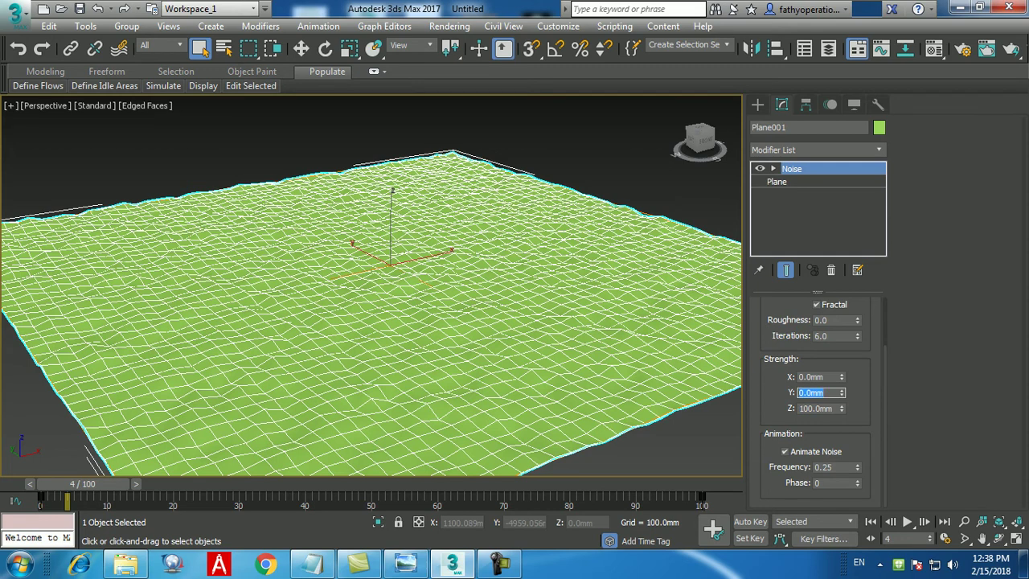
Step: Apply a TurboSmooth modifier on top of the plane's Noise modifier
click(816, 150)
key(t)
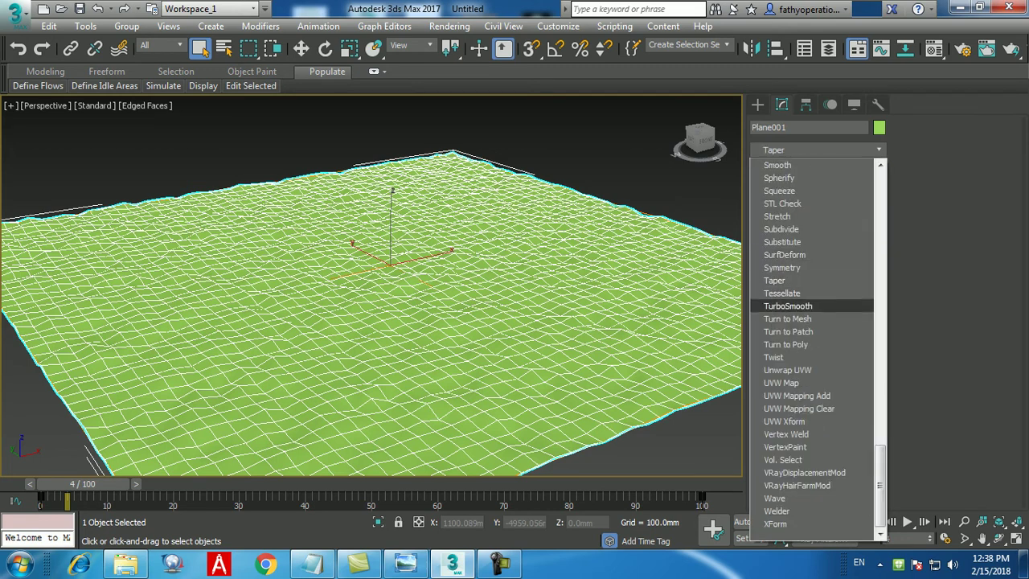
click(788, 305)
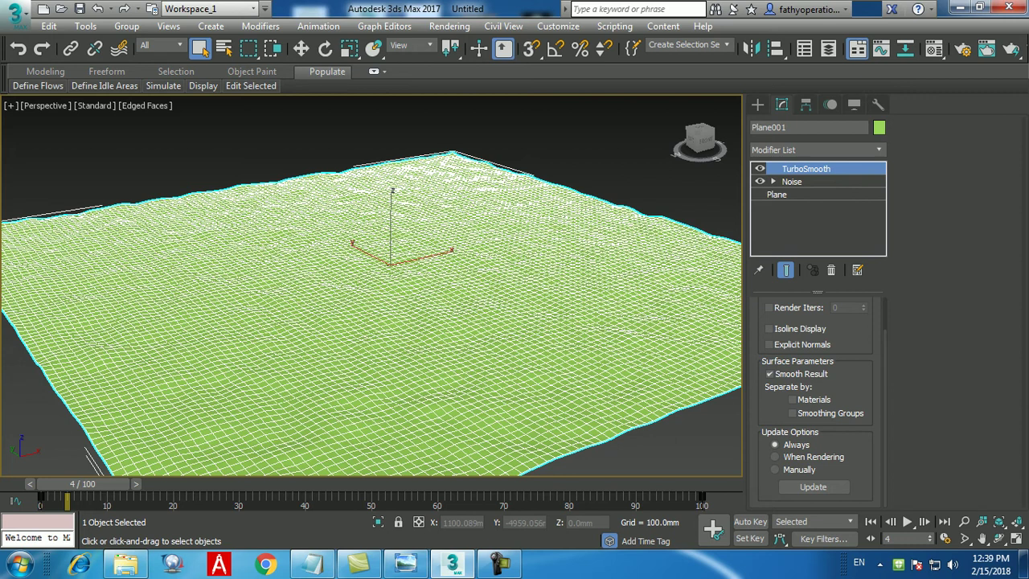
Step: Play the animation to preview the smoothed waves, stop it and return to frame 0
click(906, 521)
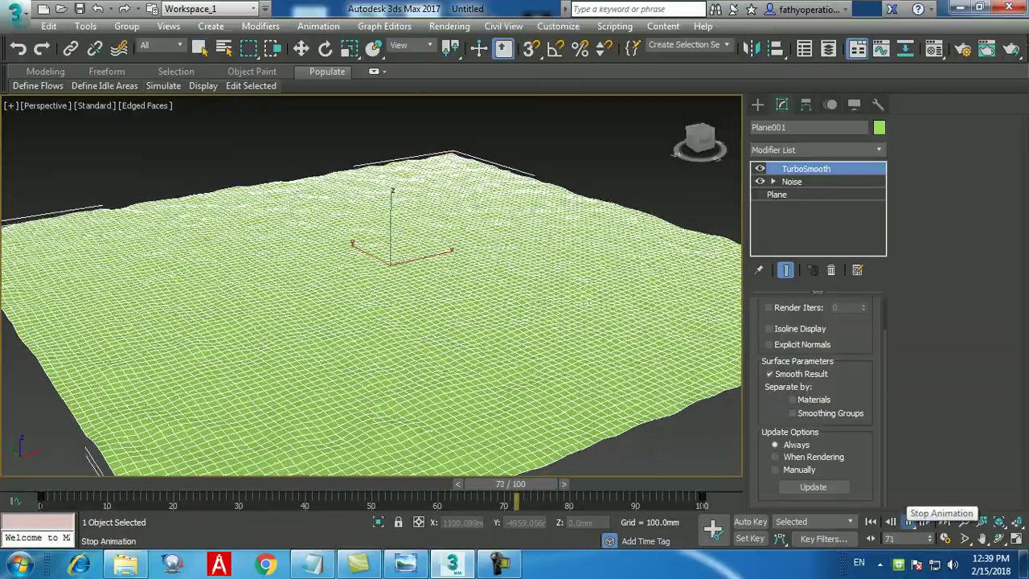
click(907, 521)
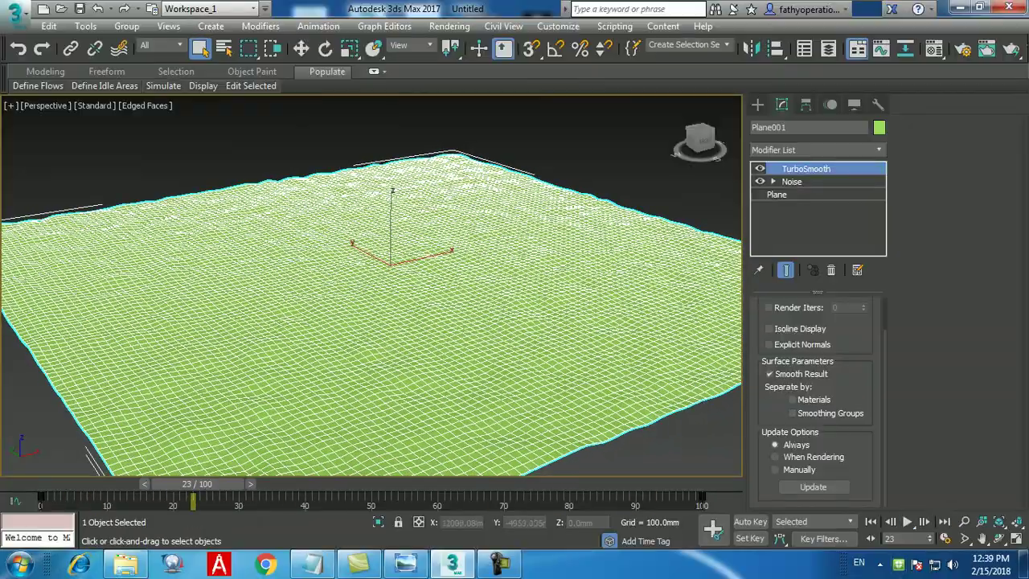
drag(197, 484, 51, 484)
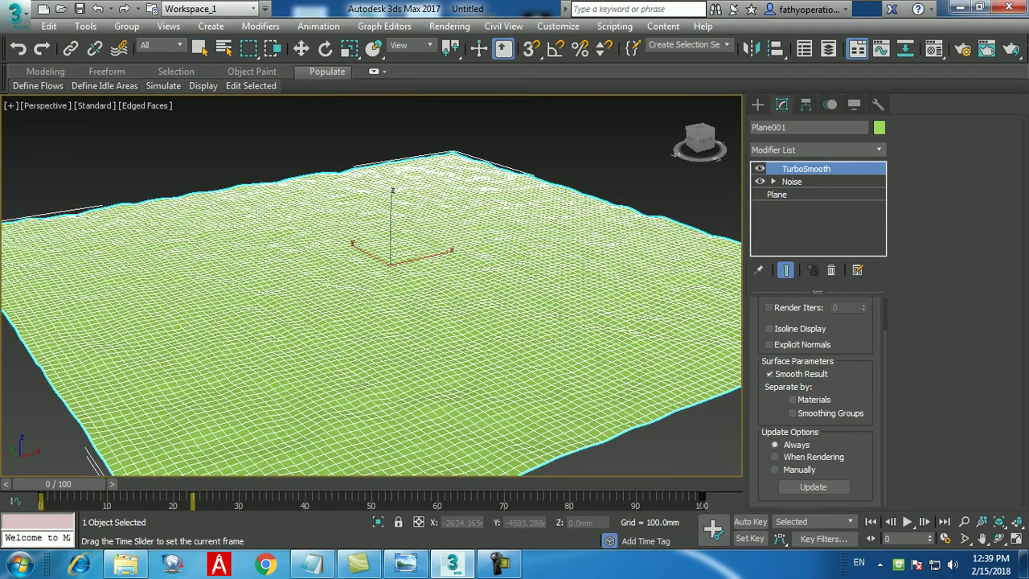
Step: Switch to a maximized Top view showing the whole plane and clear the selection
middle_drag(393, 353, 389, 352)
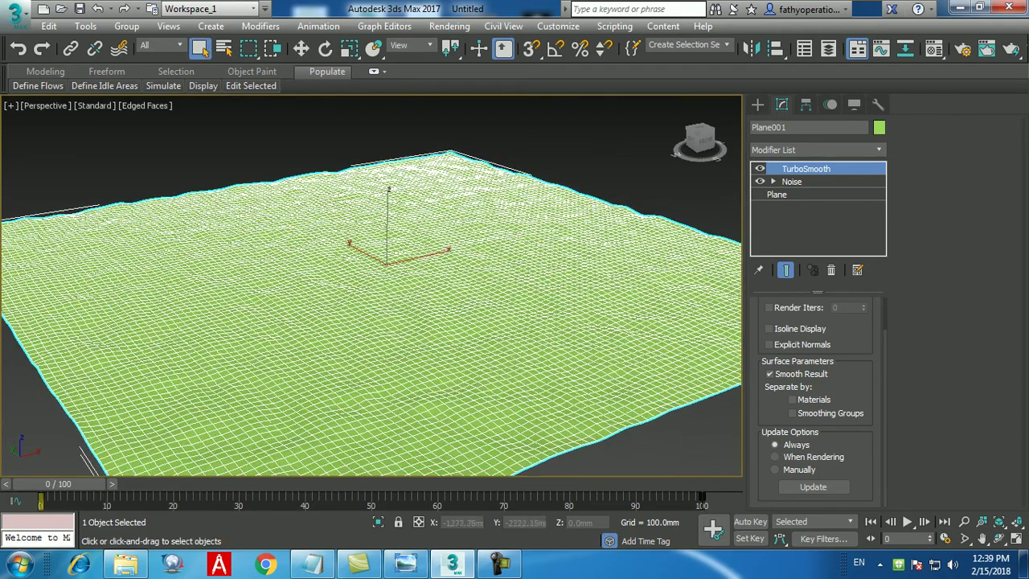
scroll(371, 321, down, 3)
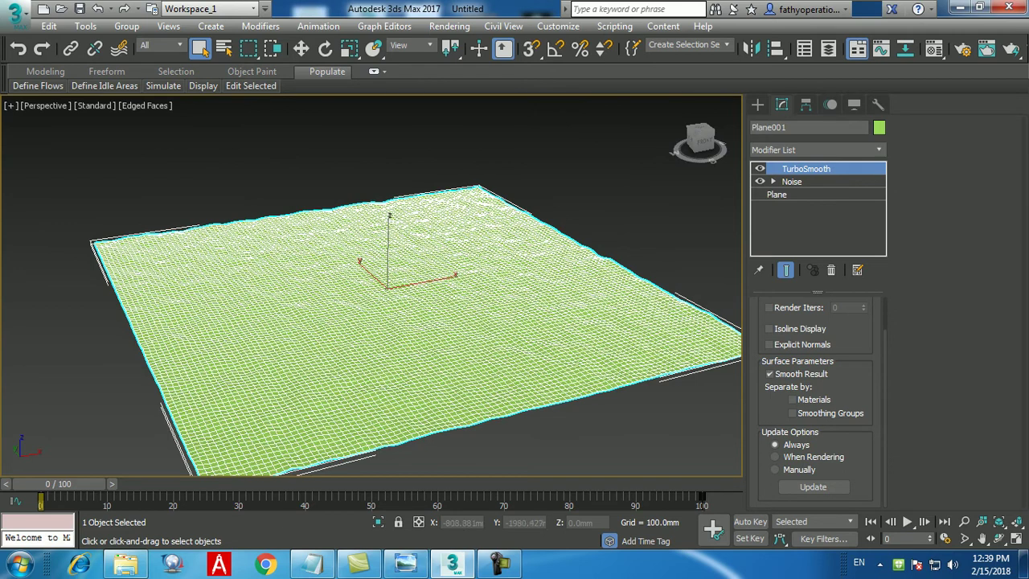
key(alt+w)
middle_click(329, 261)
key(alt+w)
scroll(329, 269, down, 2)
scroll(341, 258, down, 8)
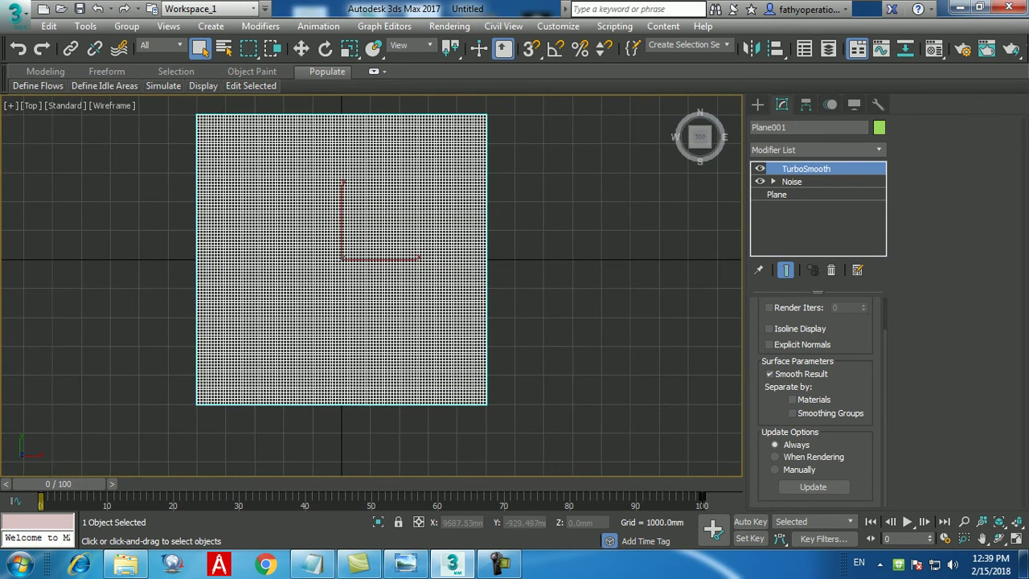
click(618, 286)
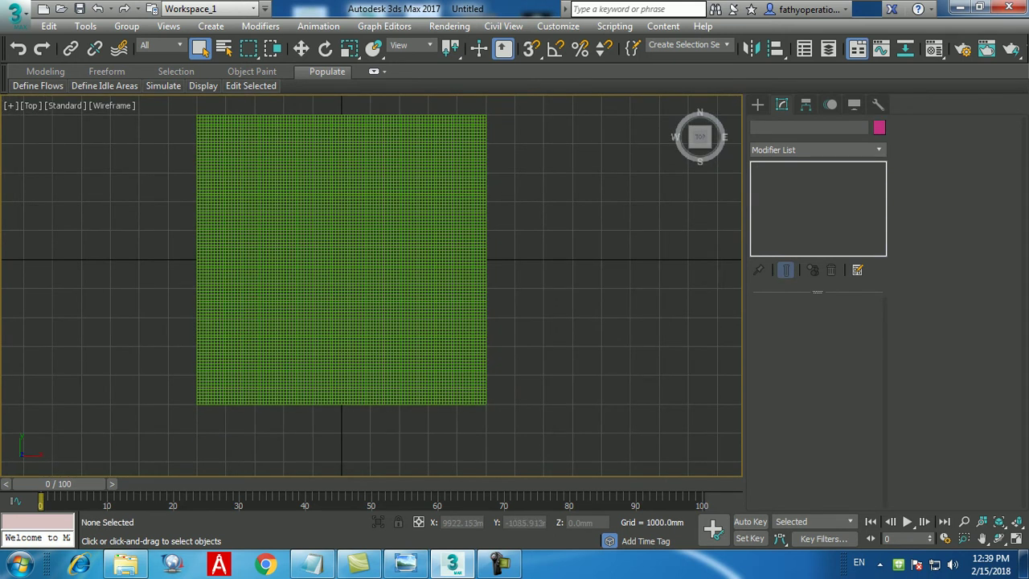
middle_drag(629, 291, 625, 306)
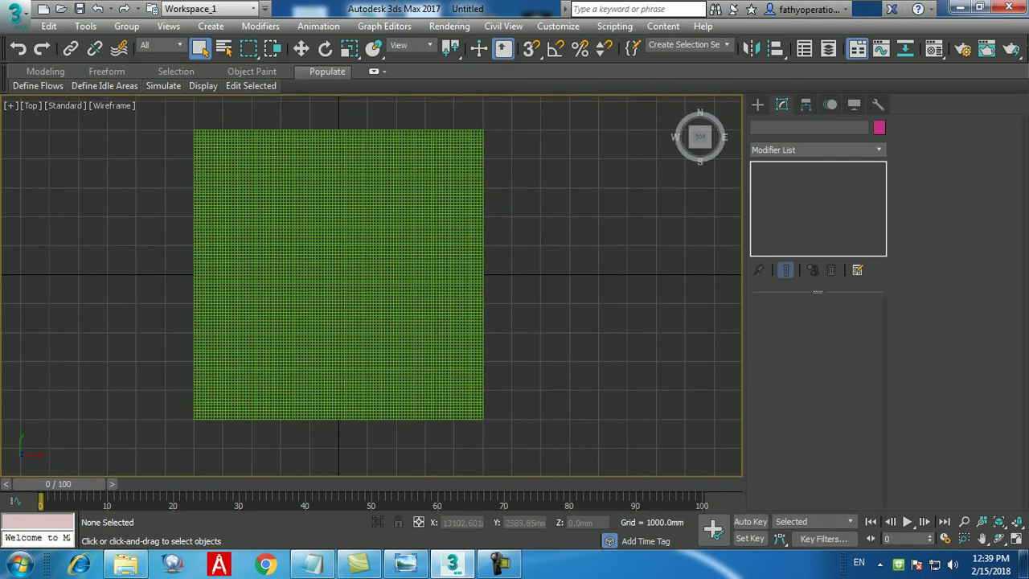
Step: Place a targeted Physical camera just outside the plane's near edge, aimed at its far edge, with a target distance of about 13052 mm
click(758, 105)
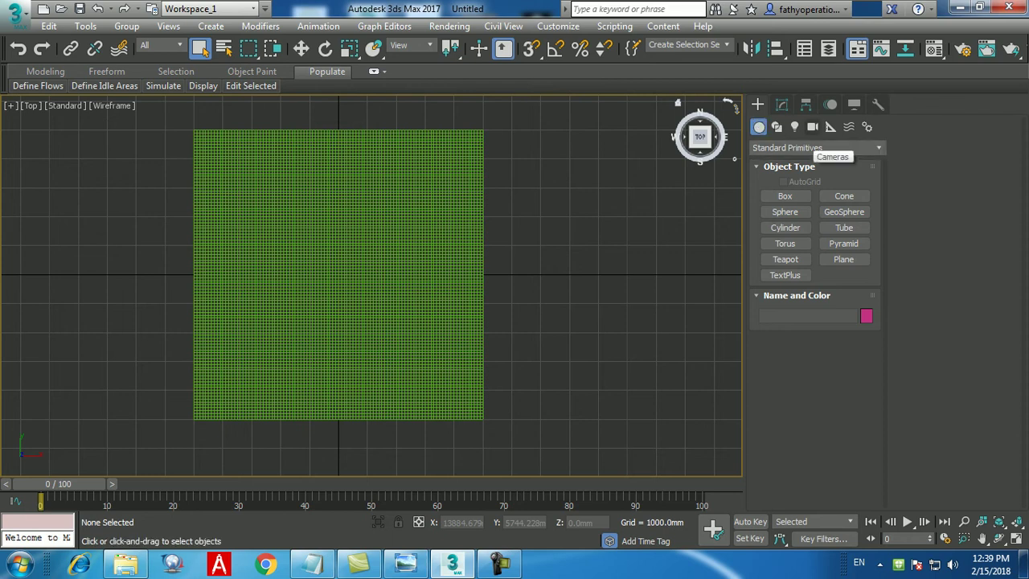
click(812, 127)
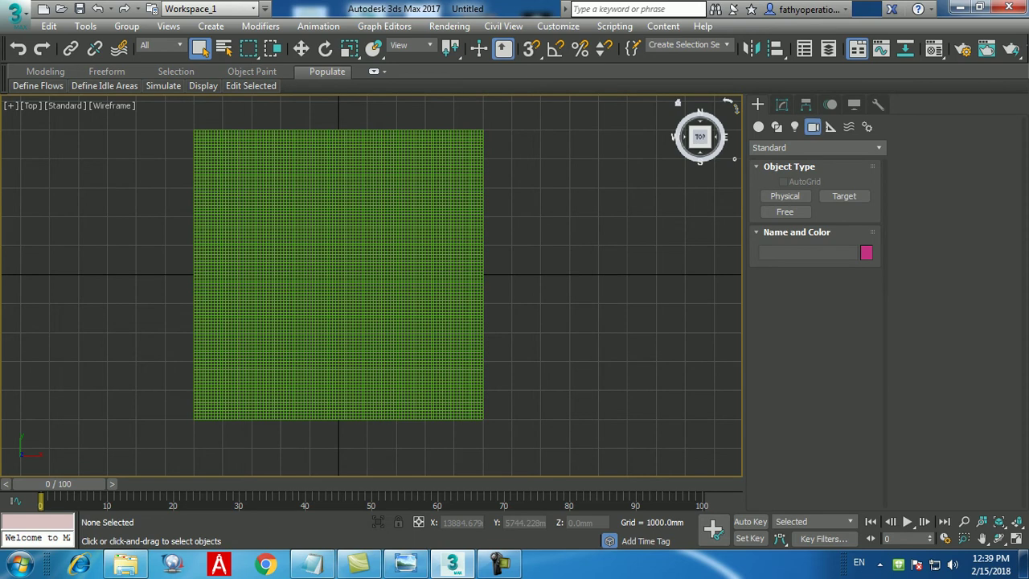
click(785, 196)
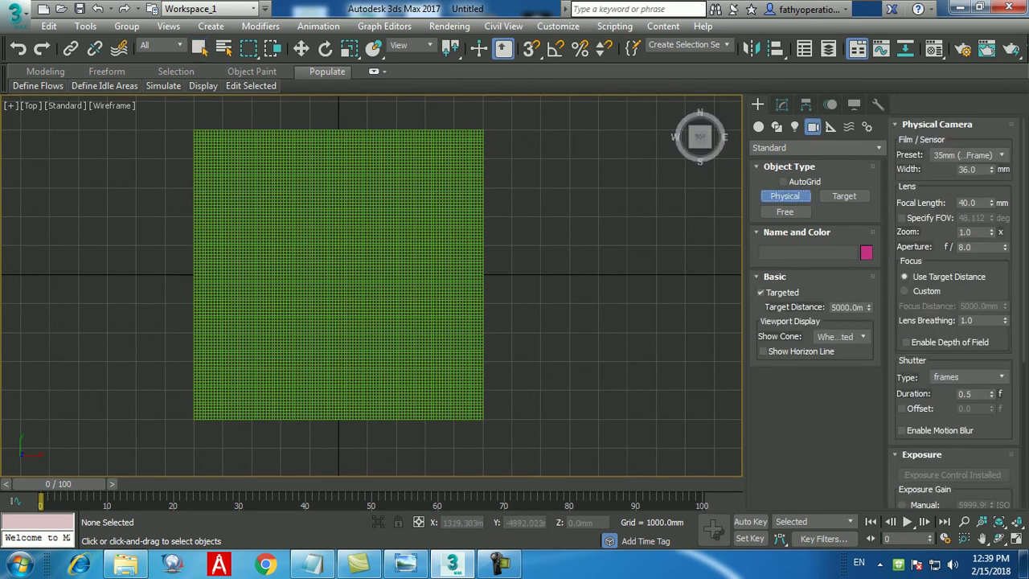
scroll(427, 227, down, 3)
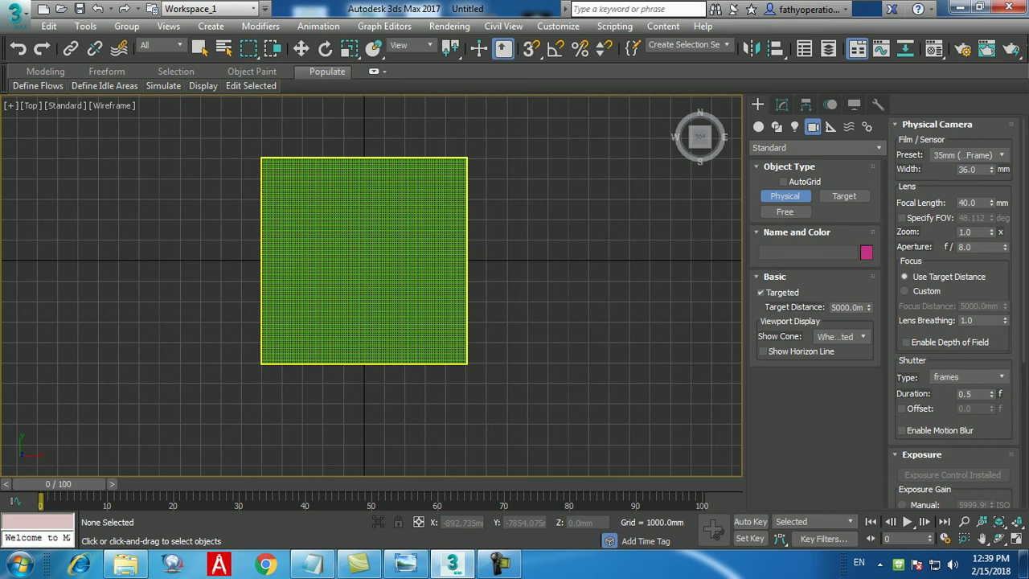
click(344, 422)
drag(347, 231, 349, 154)
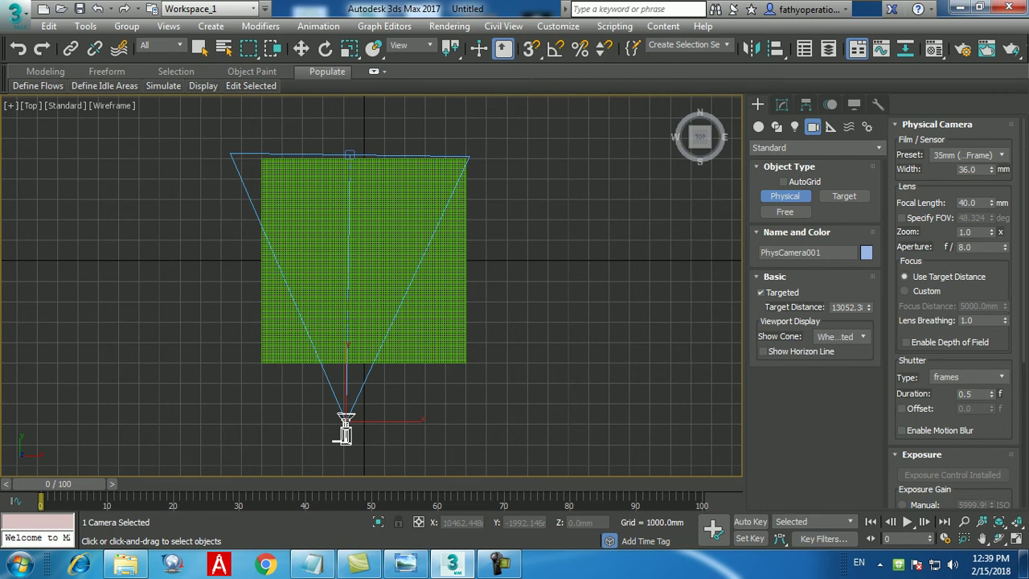
right_click(579, 301)
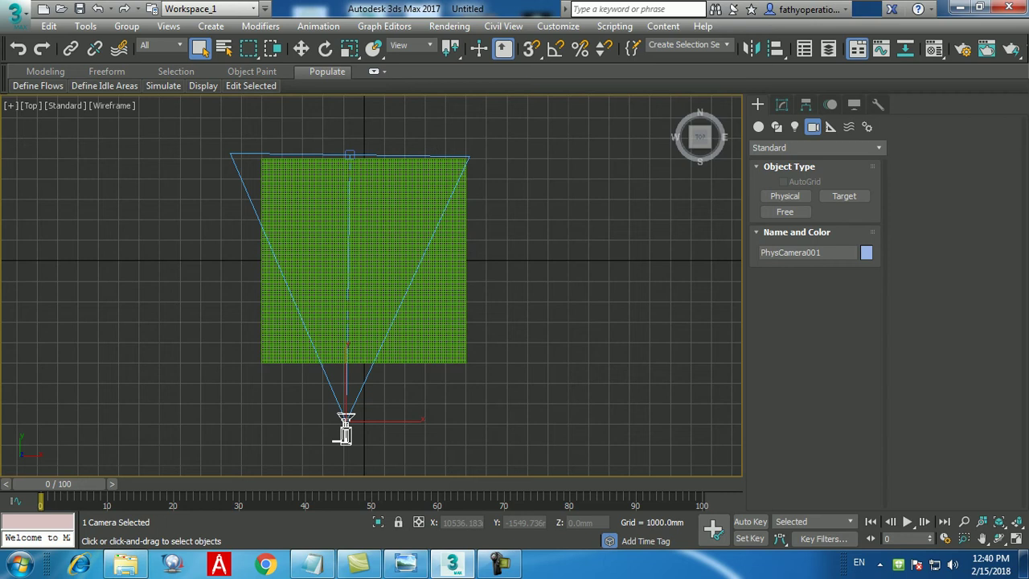
Step: In the maximized Perspective view, raise the Physical camera to a Z position of 1000 mm
key(alt+w)
right_click(563, 366)
key(alt+w)
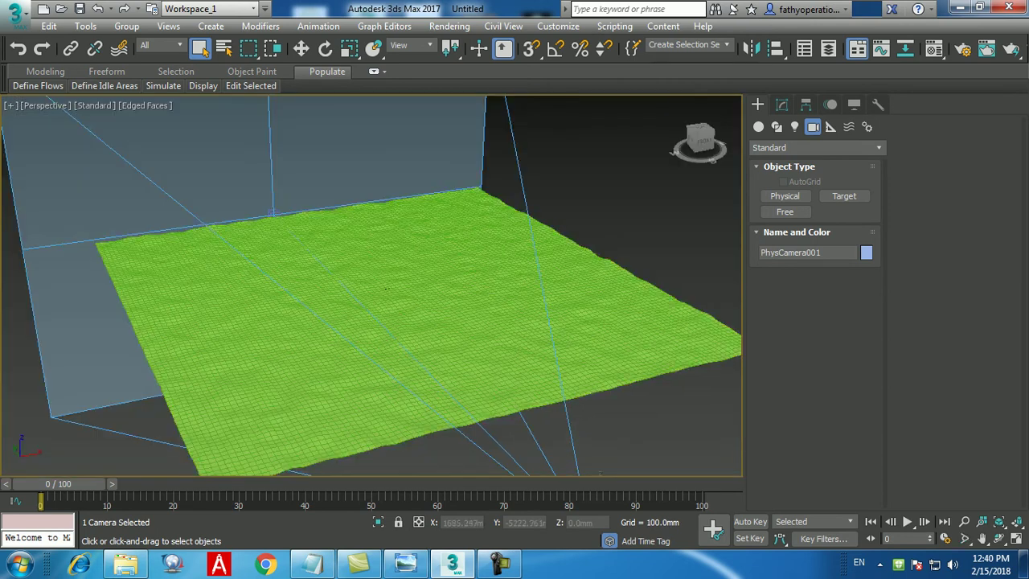
scroll(553, 395, down, 5)
click(519, 422)
click(553, 396)
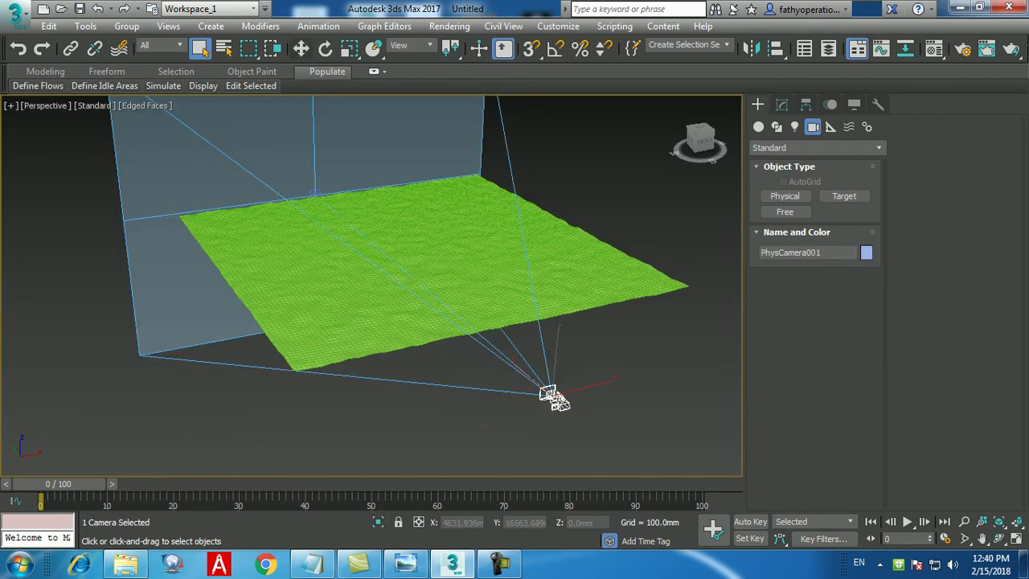
key(w)
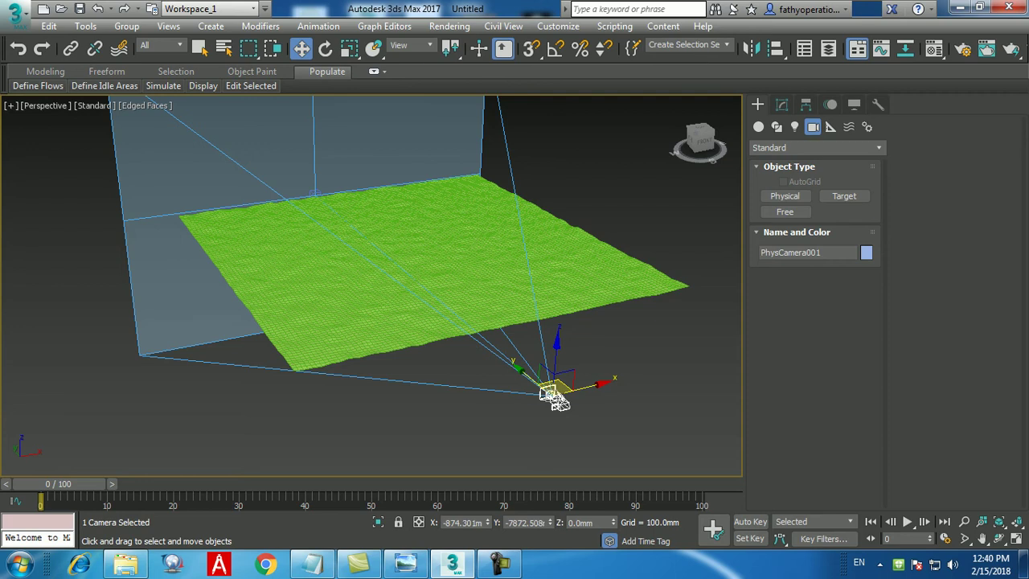
double_click(580, 522)
text(1000)
key(Return)
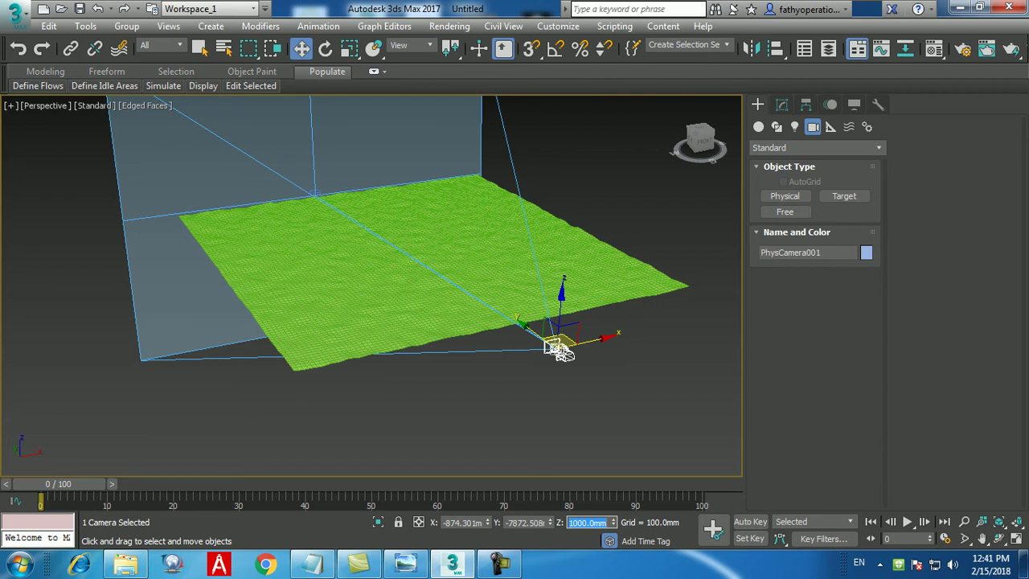
Step: Deselect the camera, view the scene through it, show the safe frames and move the view in until the waves fill the frame's lower part
click(259, 189)
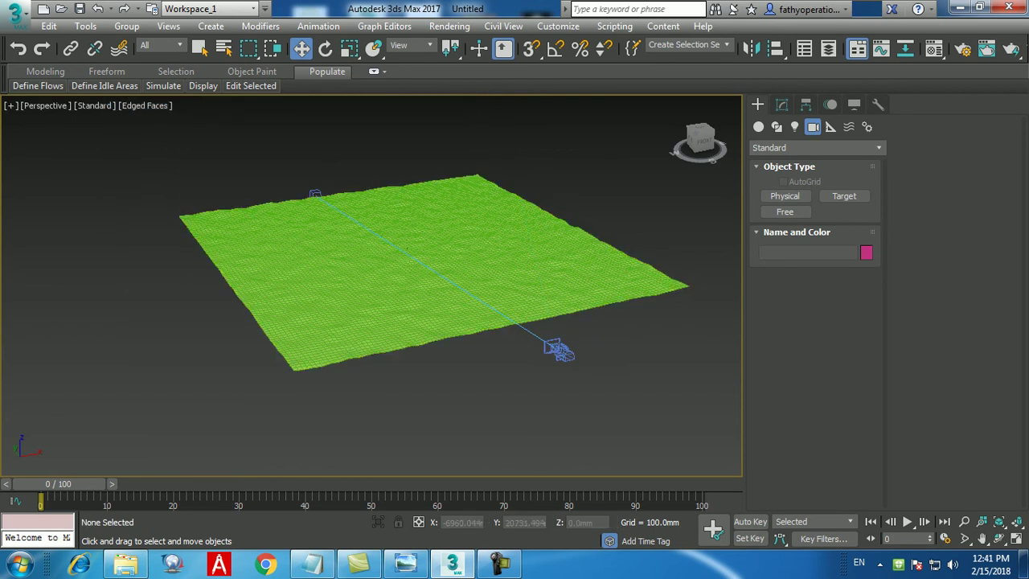
click(44, 105)
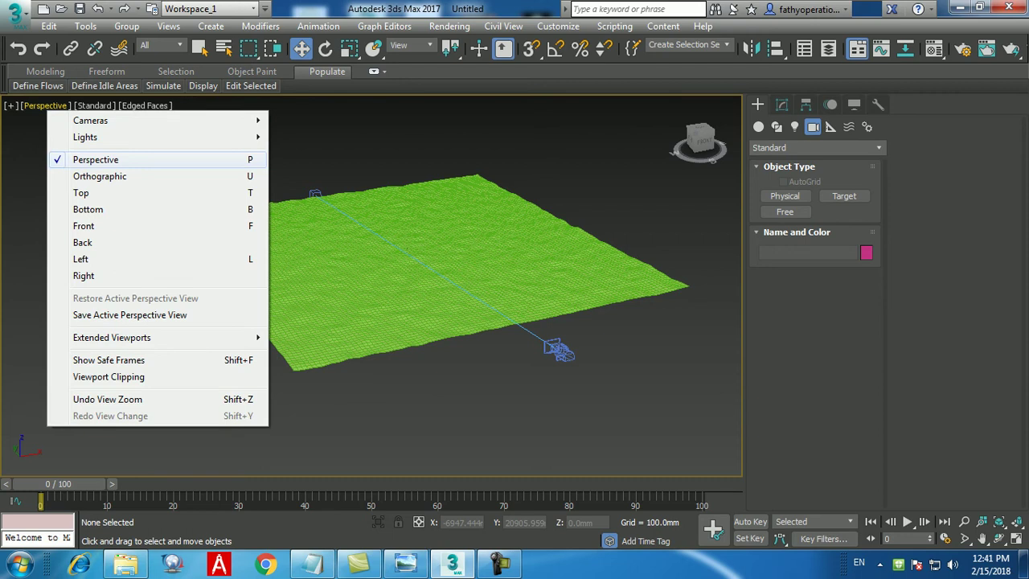
click(496, 395)
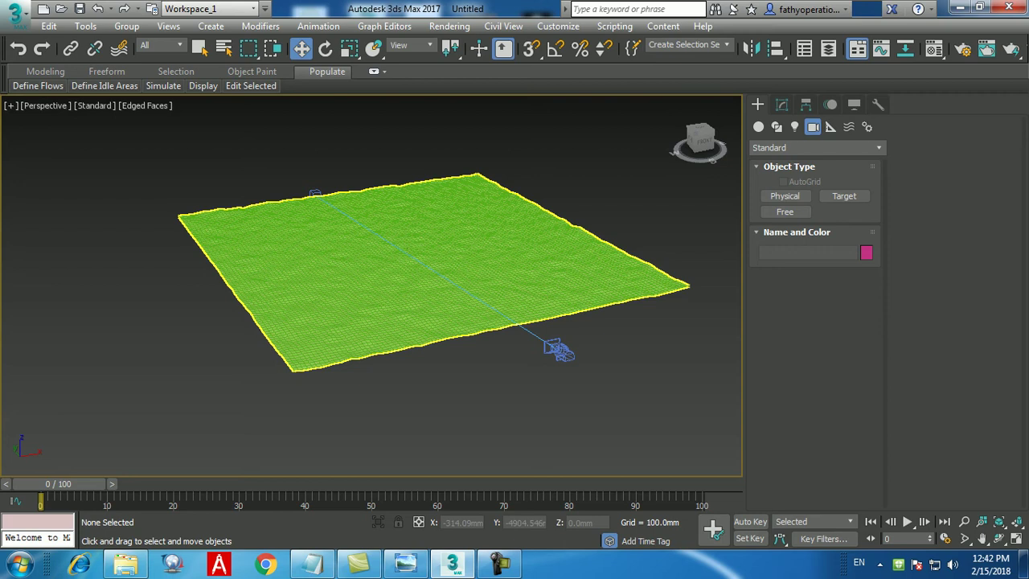
key(c)
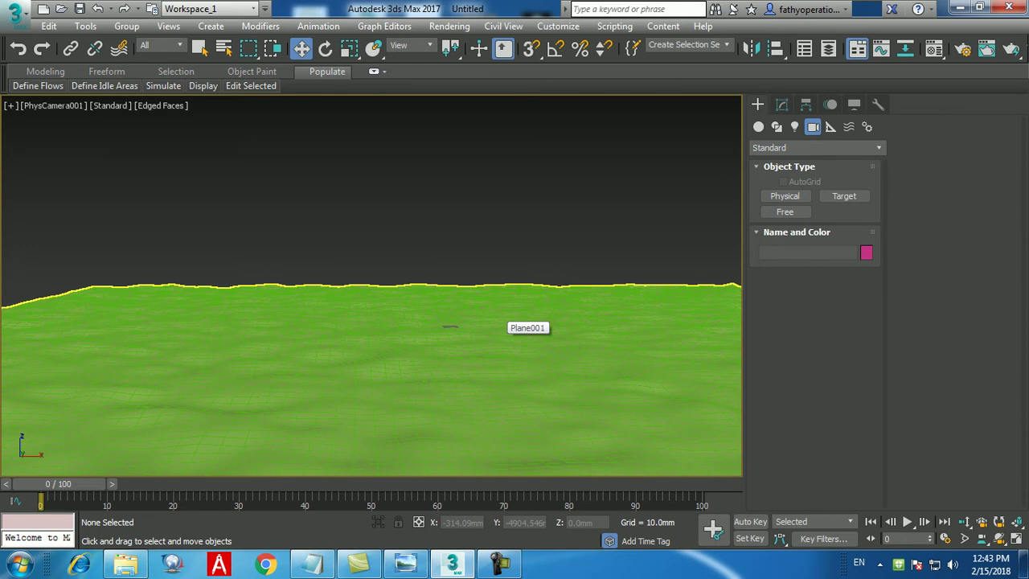
key(shift+f)
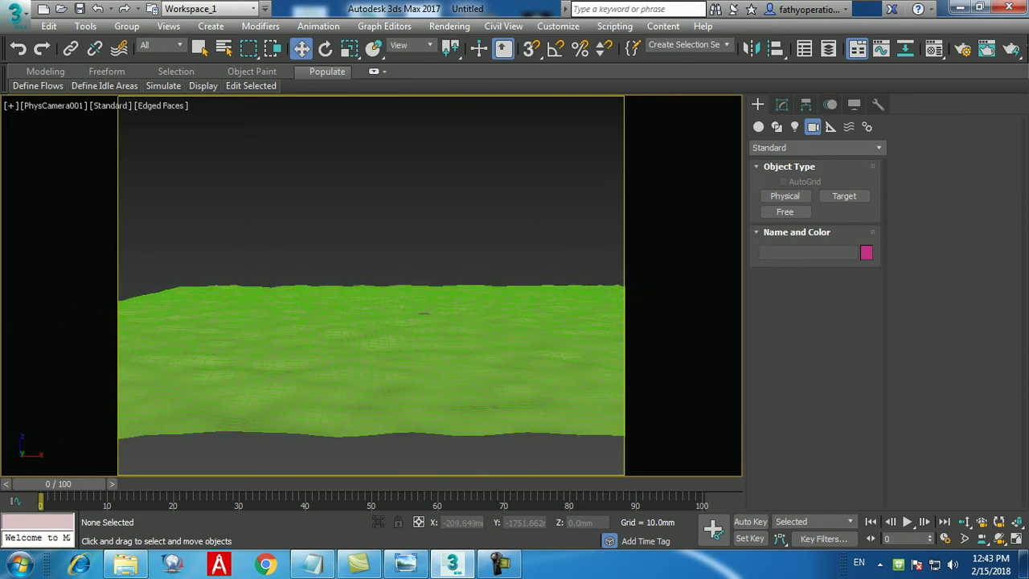
scroll(423, 313, up, 3)
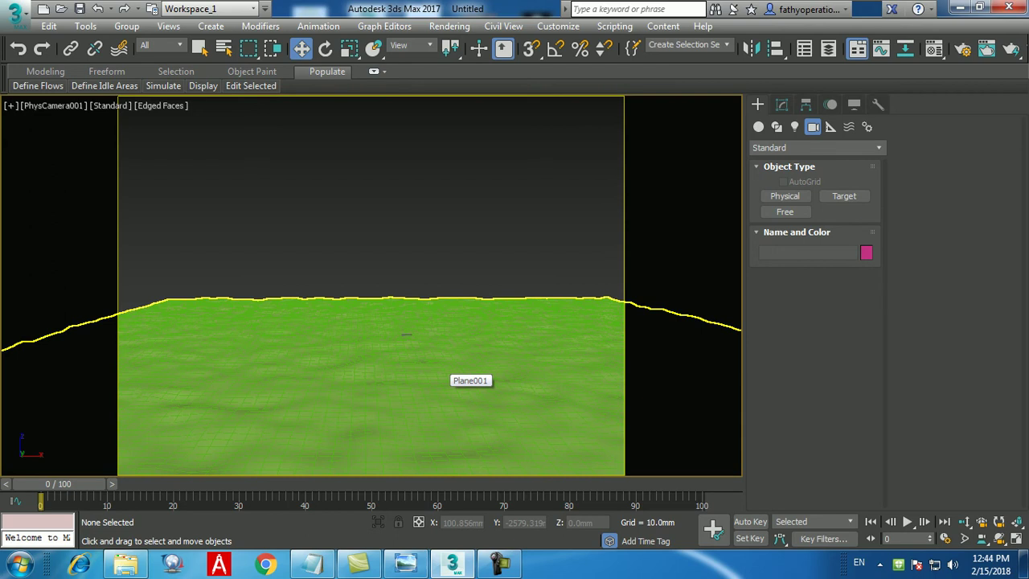
Step: Open the Material Editor and move its window aside to uncover more of the camera view
click(500, 564)
click(956, 496)
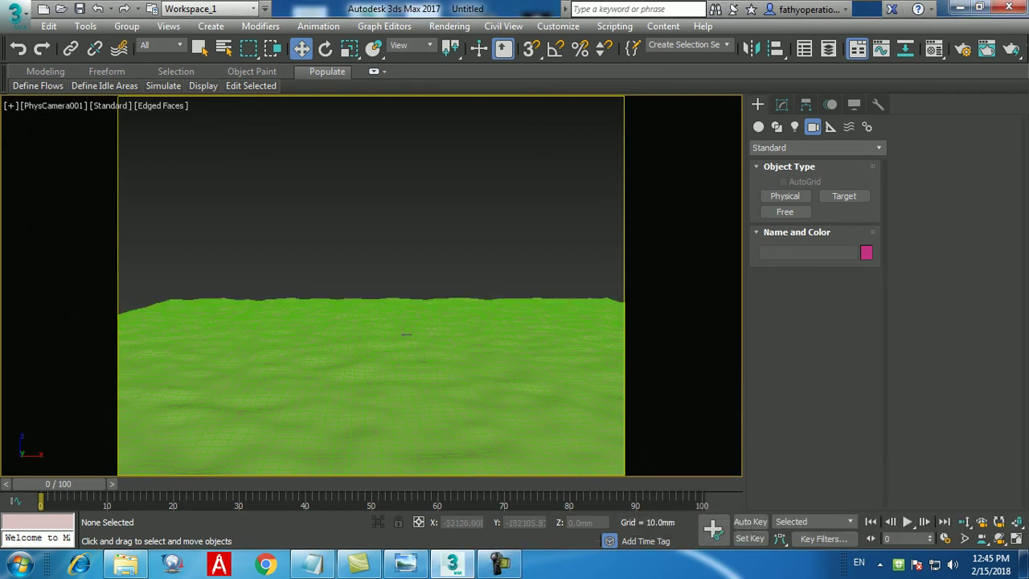
key(m)
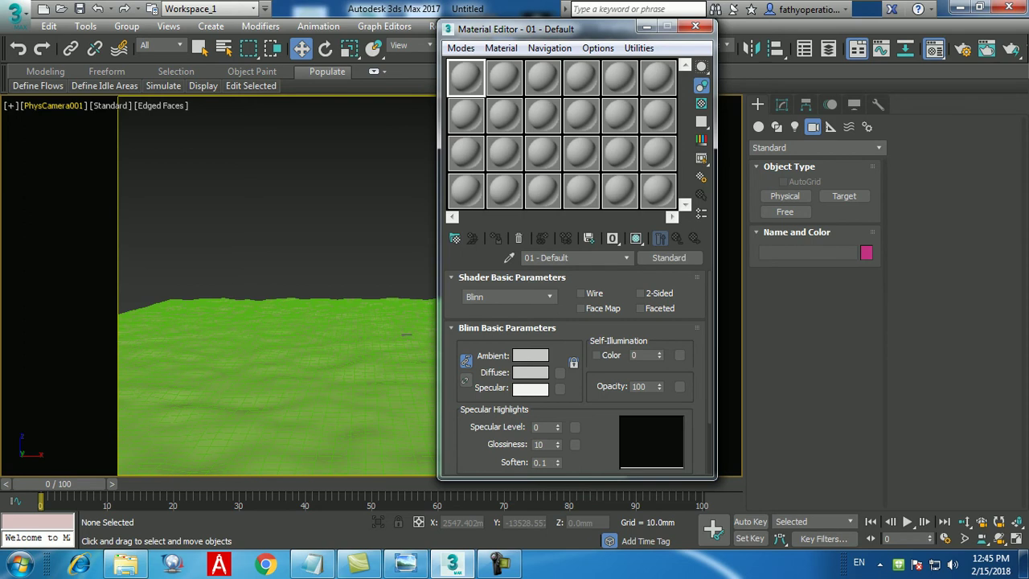
click(499, 565)
click(499, 565)
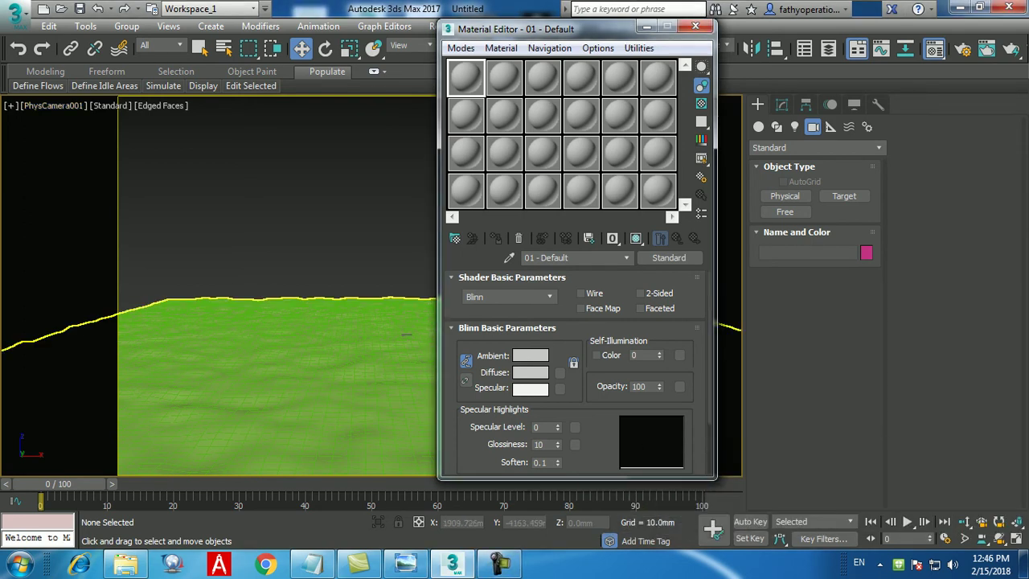
drag(517, 29, 589, 19)
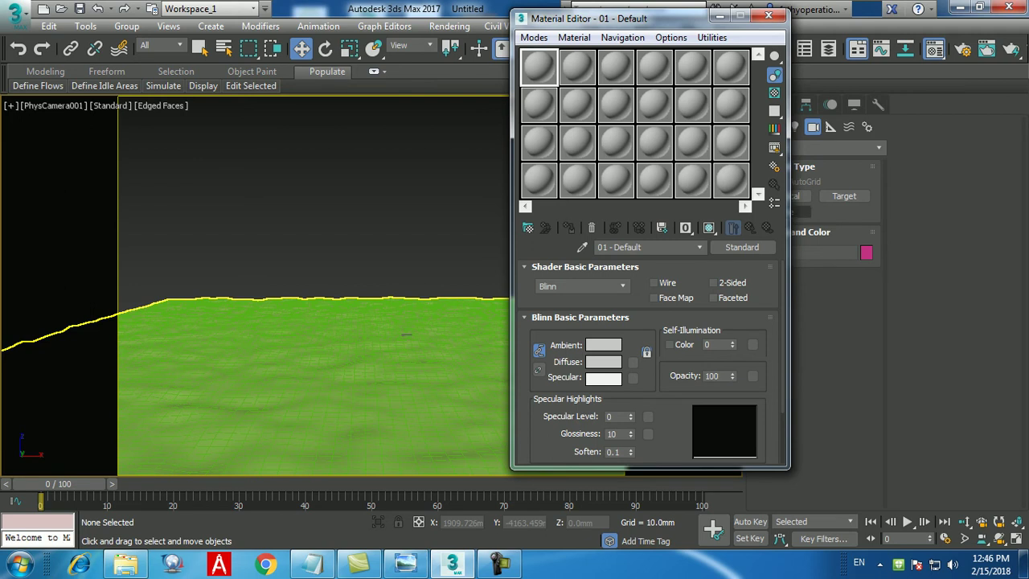
click(742, 247)
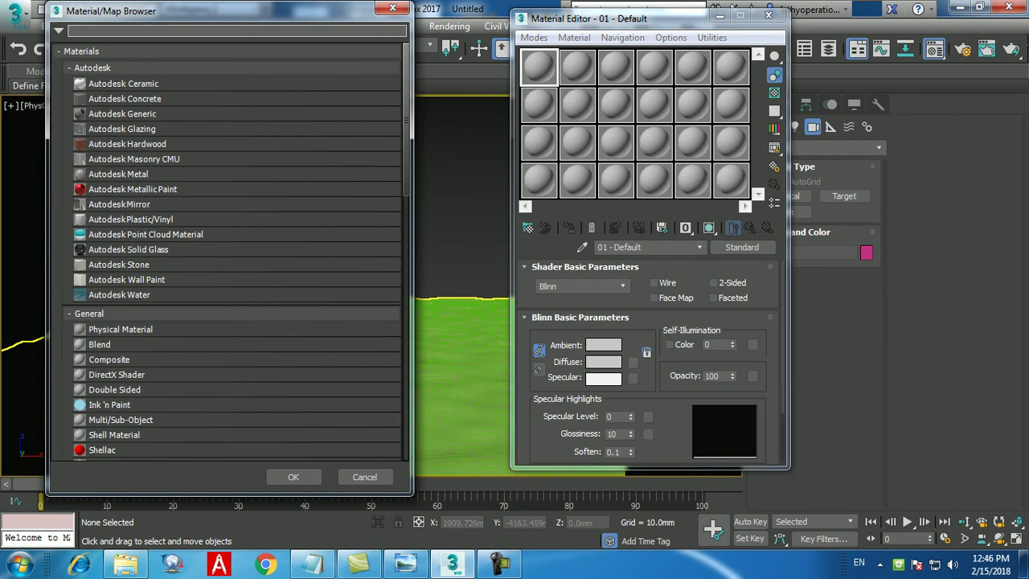
scroll(161, 313, down, 5)
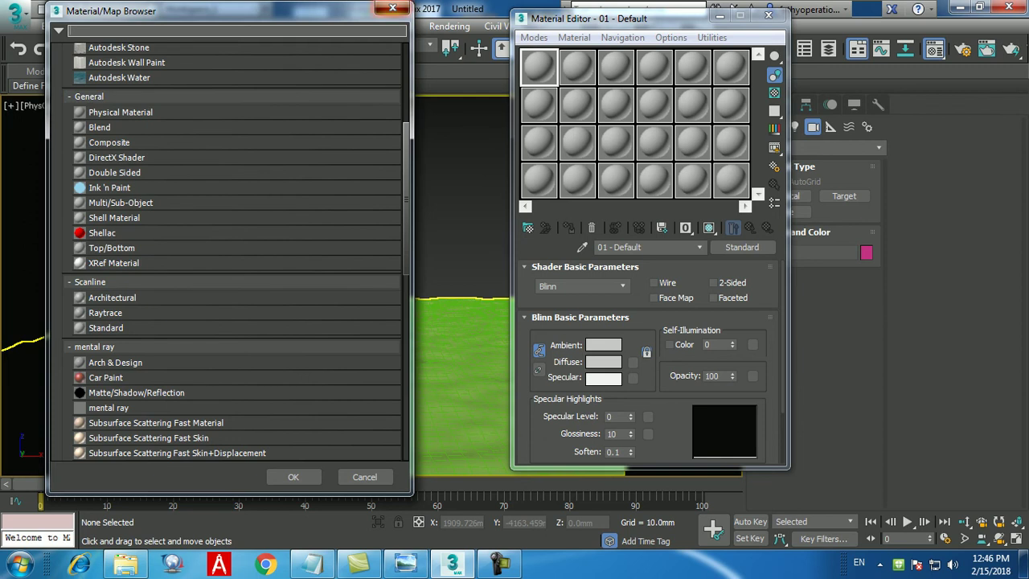
click(392, 8)
click(671, 37)
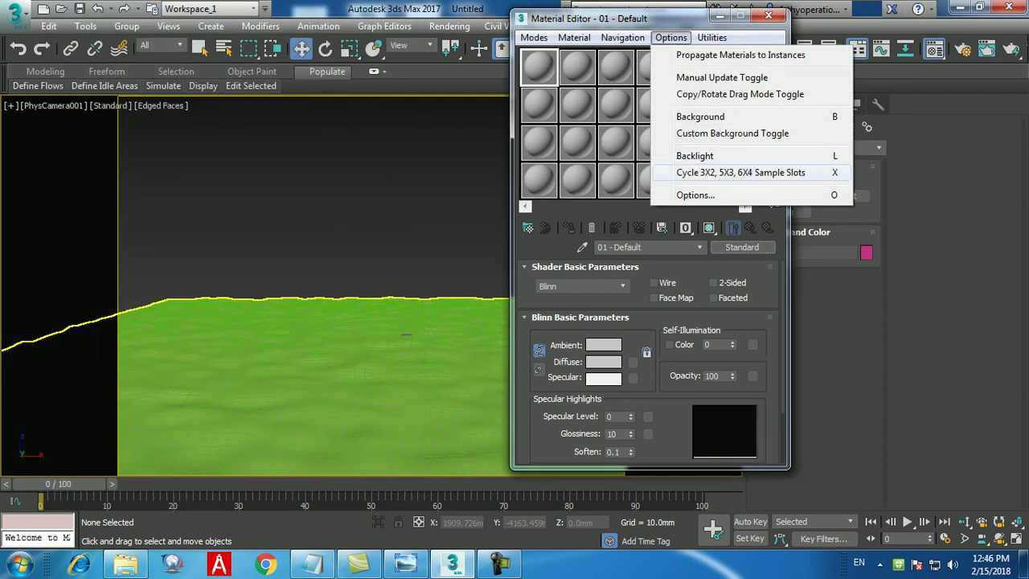
click(649, 267)
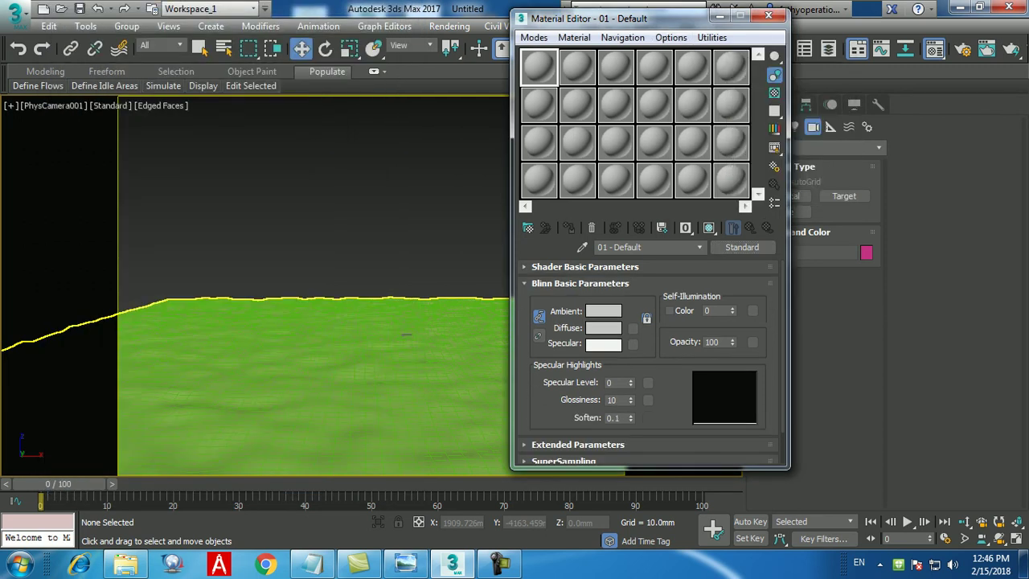
click(670, 37)
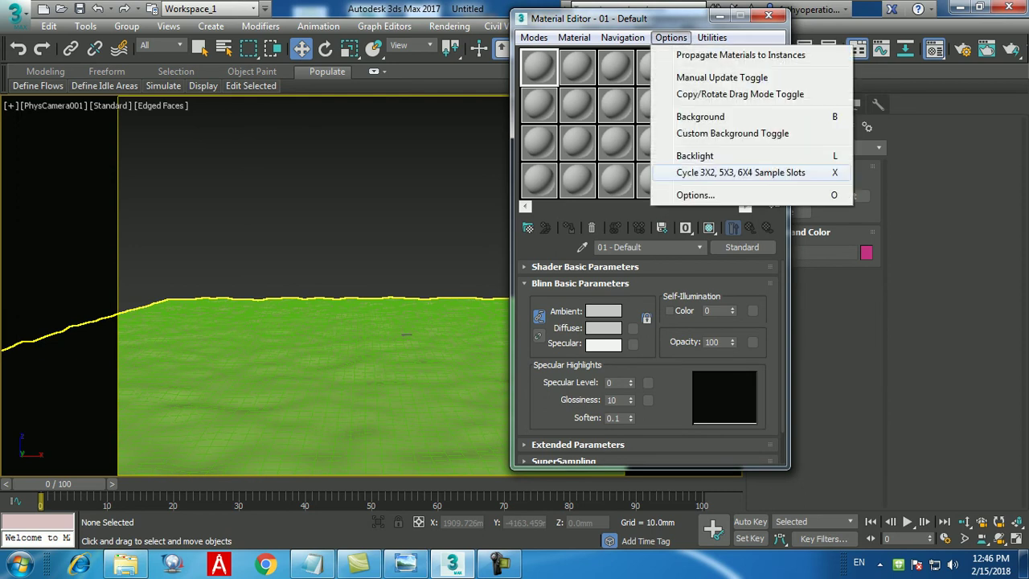
click(741, 172)
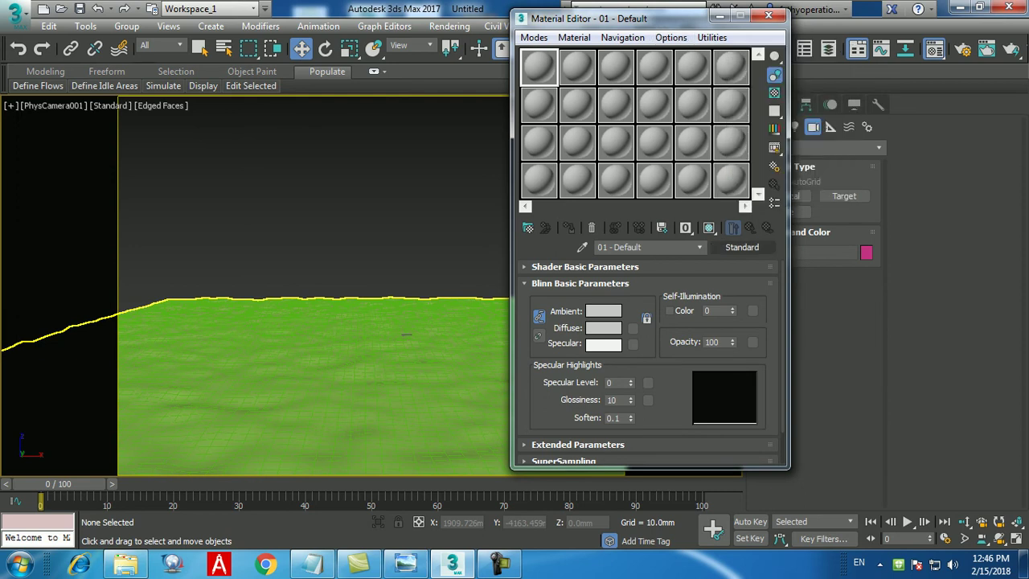
Step: Change the first sample material to Arch & Design and load its Water, Reflective surface (Thin Geometry) template
click(742, 247)
scroll(233, 325, down, 1)
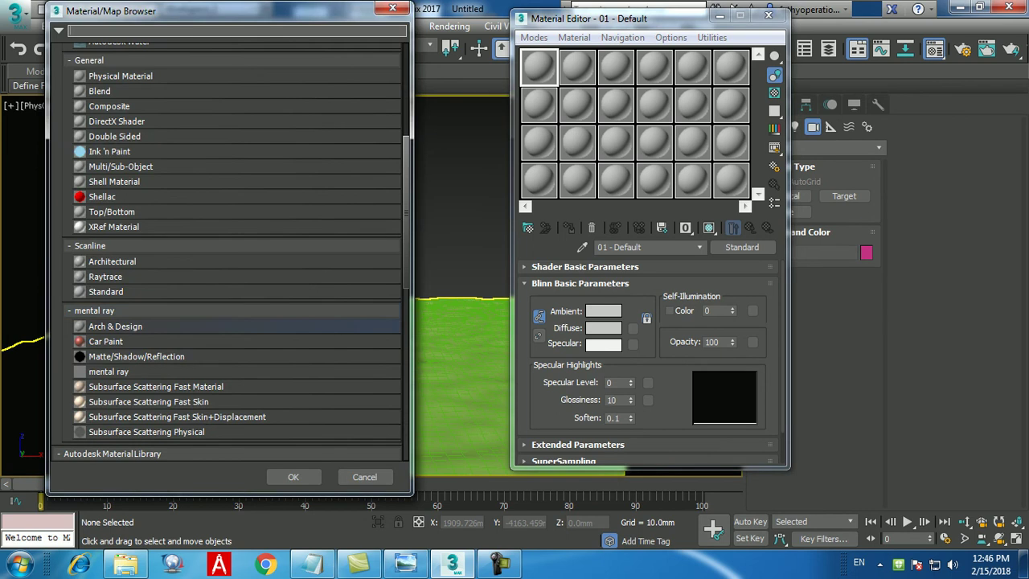
double_click(233, 326)
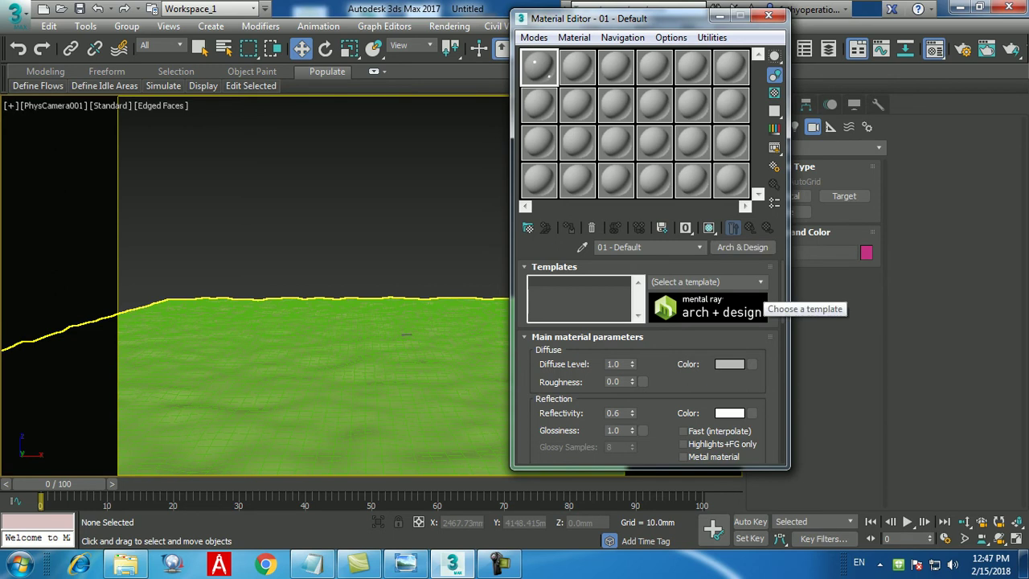
click(756, 306)
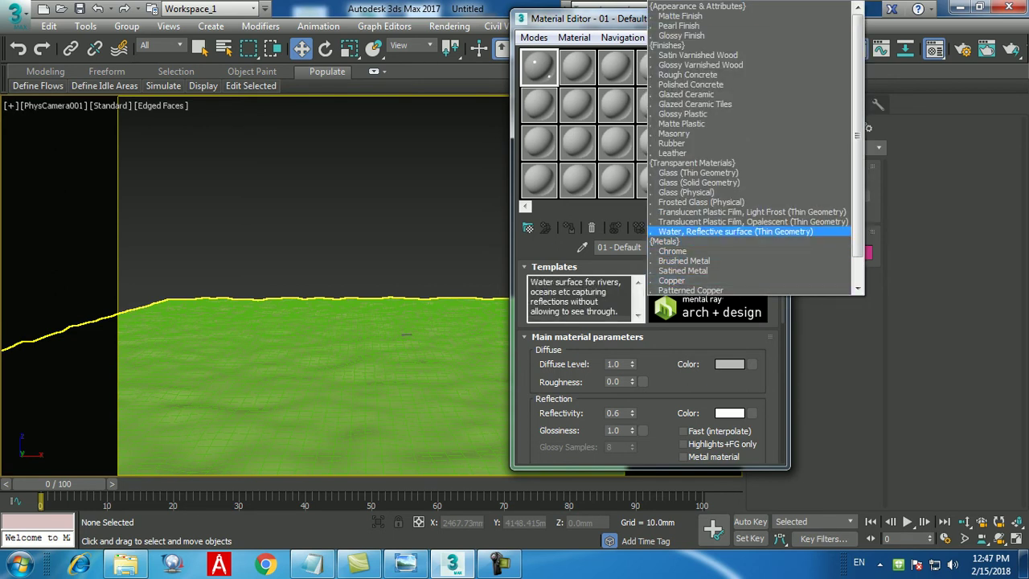
click(736, 231)
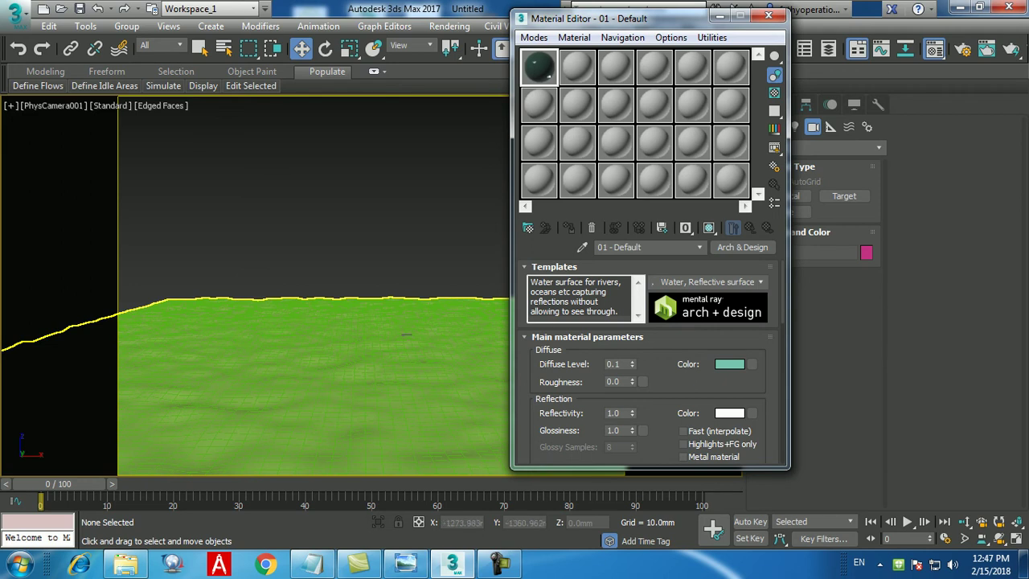
Step: Assign the water material to the wavy plane, close the Material Editor and deselect the plane
drag(611, 18, 766, 18)
click(406, 334)
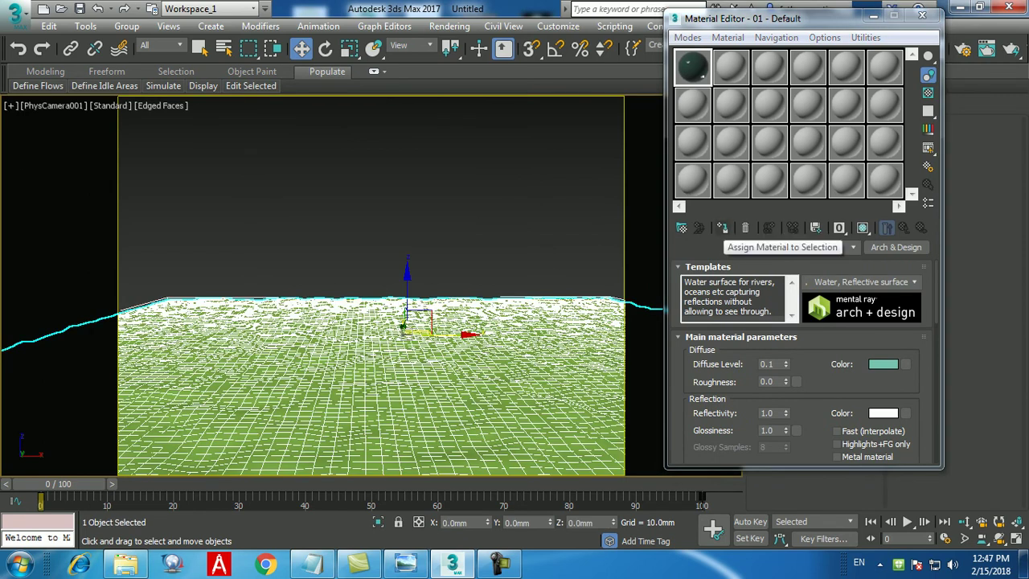
click(722, 228)
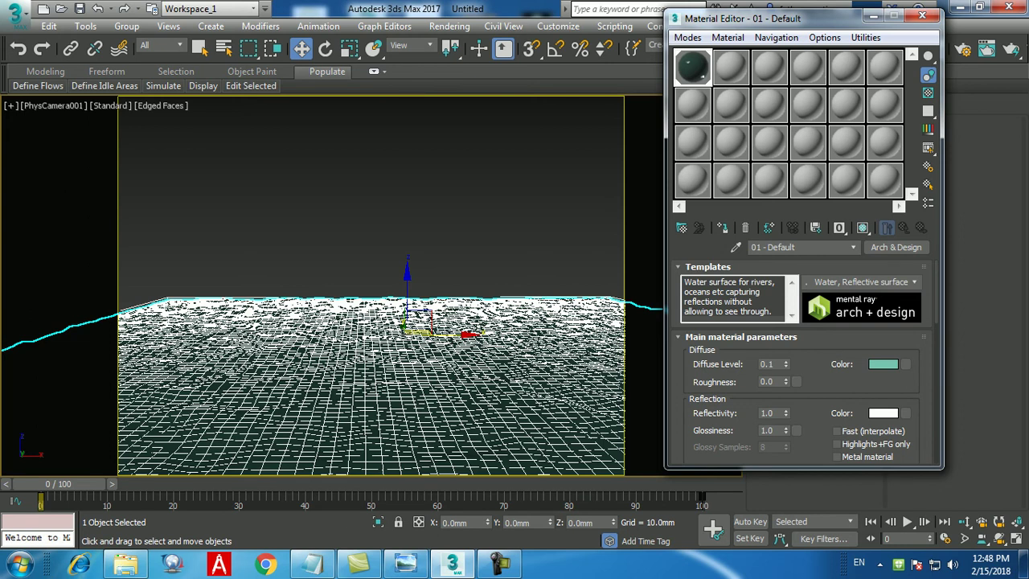
click(922, 16)
click(594, 189)
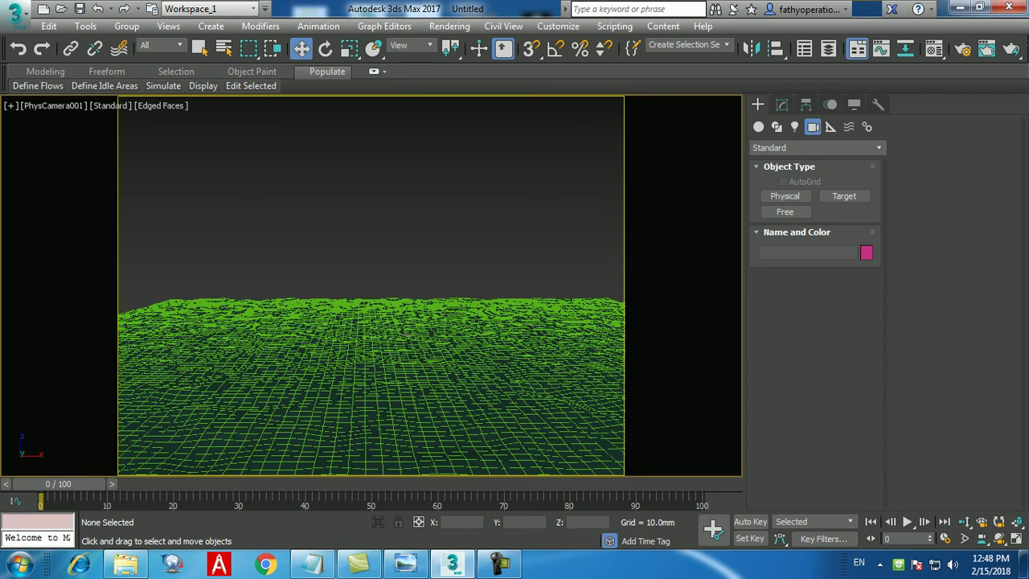
Step: In the four-viewport layout, move the Physical camera and its target sideways in the Front view to line up with the plane's centre
key(alt+w)
click(322, 233)
key(alt+w)
middle_drag(433, 268, 360, 283)
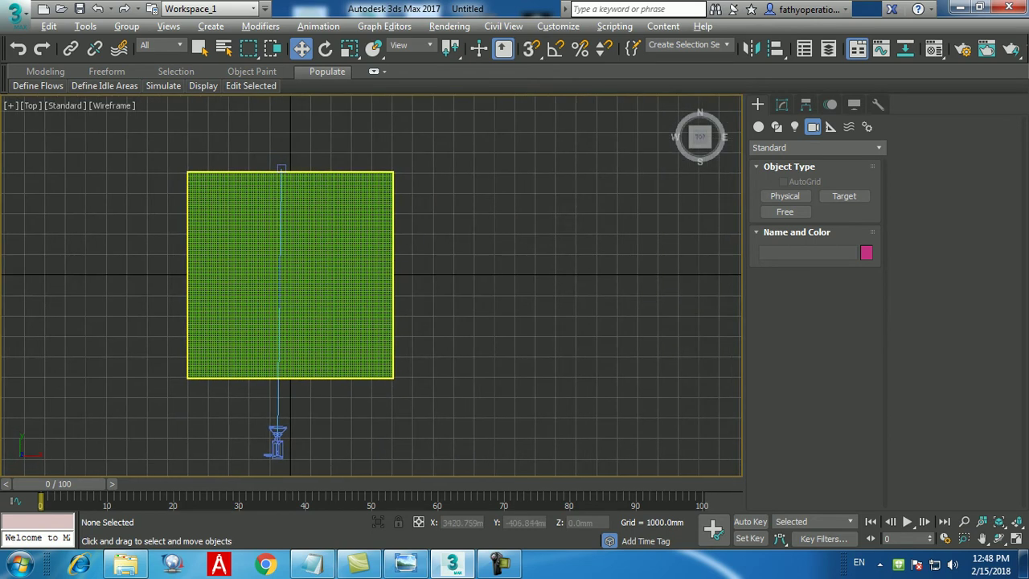
key(alt+w)
click(558, 248)
scroll(558, 250, down, 8)
scroll(553, 213, down, 5)
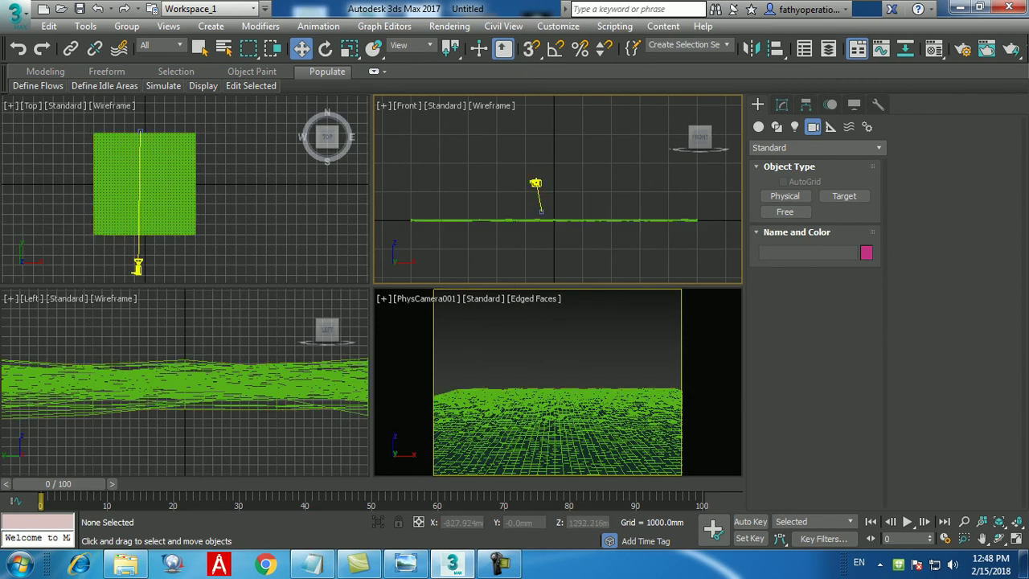
click(535, 184)
drag(535, 183, 535, 184)
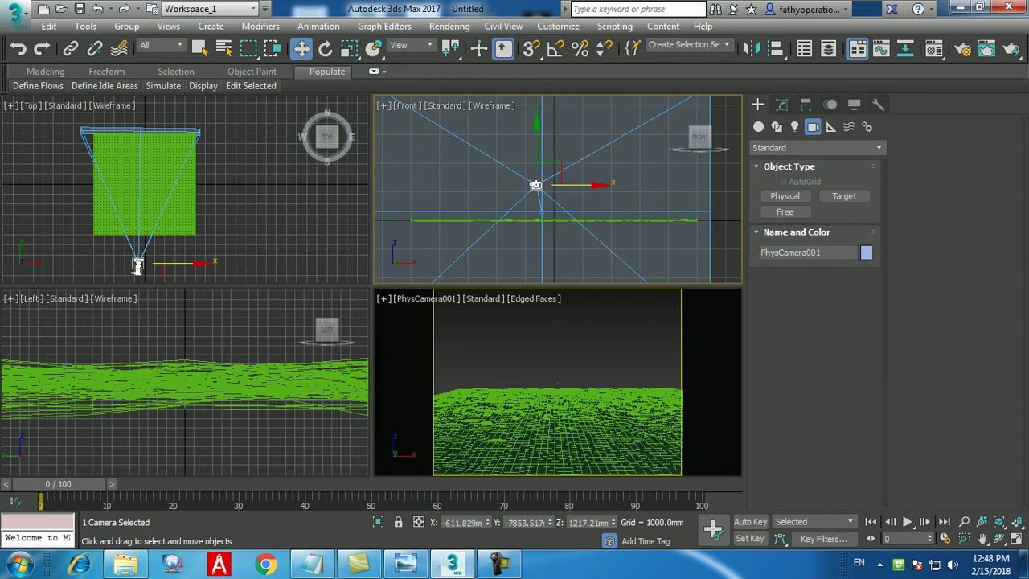
drag(598, 164, 548, 187)
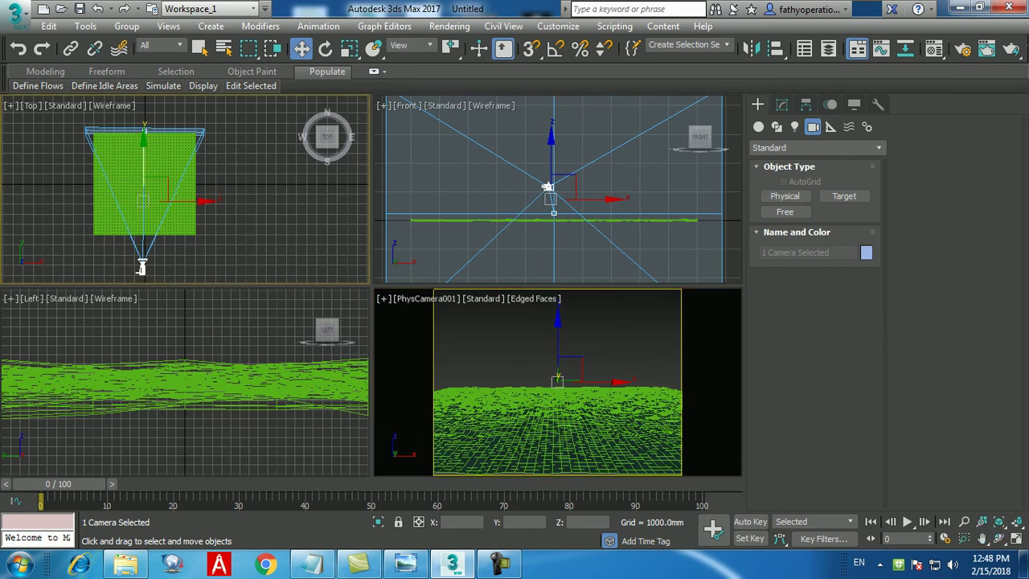
click(241, 209)
Step: Create a Daylight system at the plane's centre in the Top view with an orbital scale of about 1487 mm, and deselect it
middle_drag(241, 209, 276, 212)
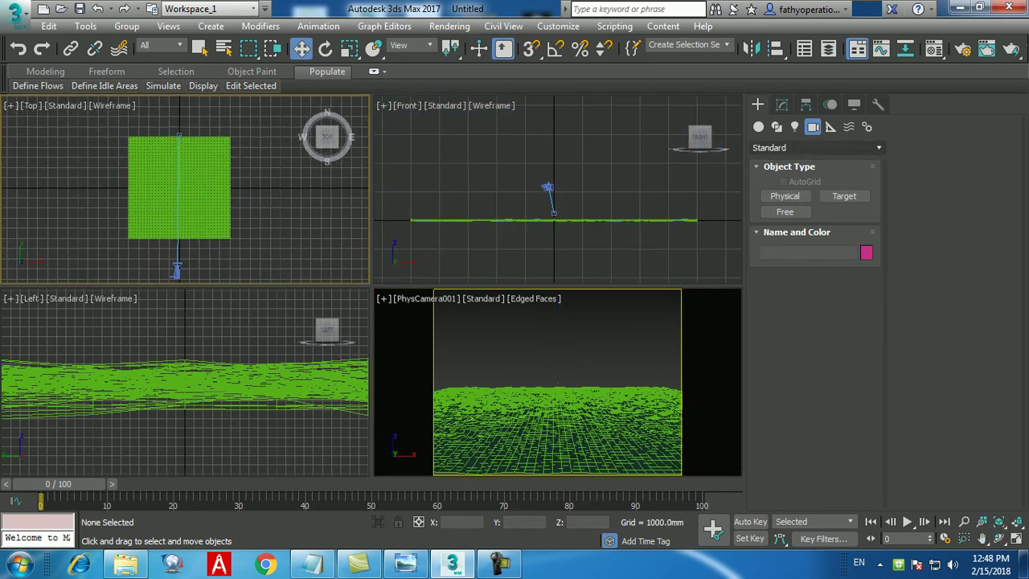
click(868, 126)
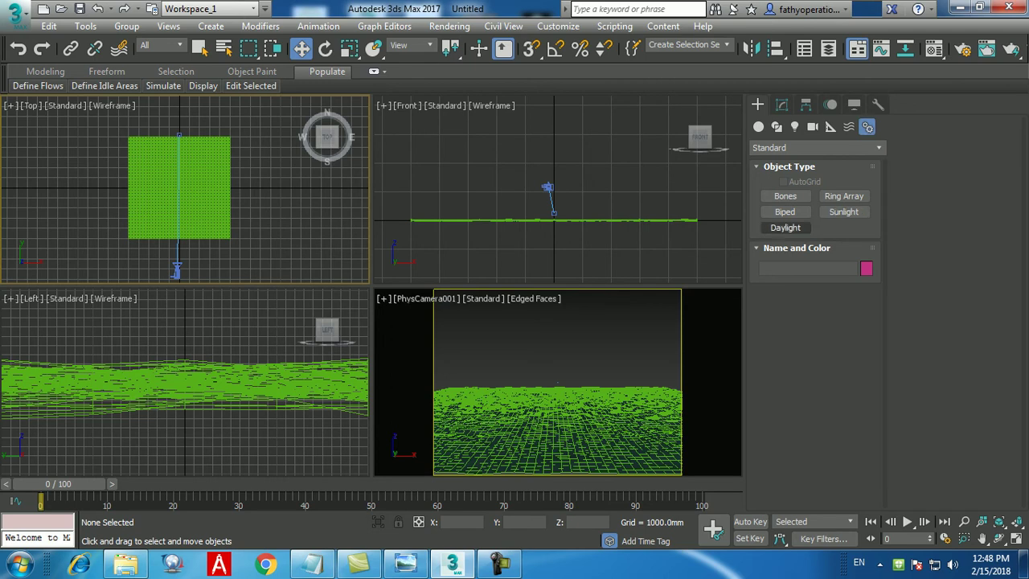
click(785, 228)
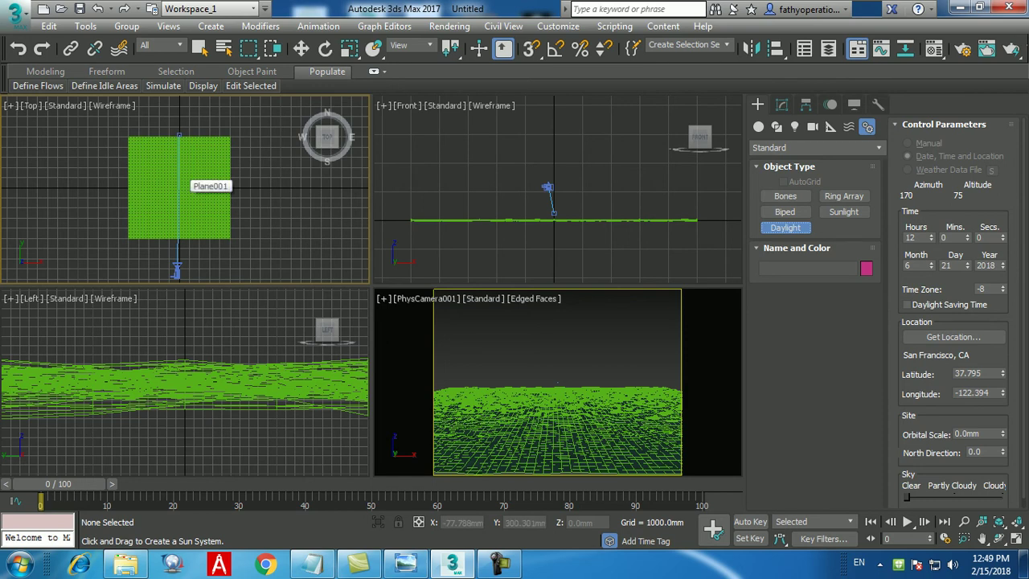
click(179, 183)
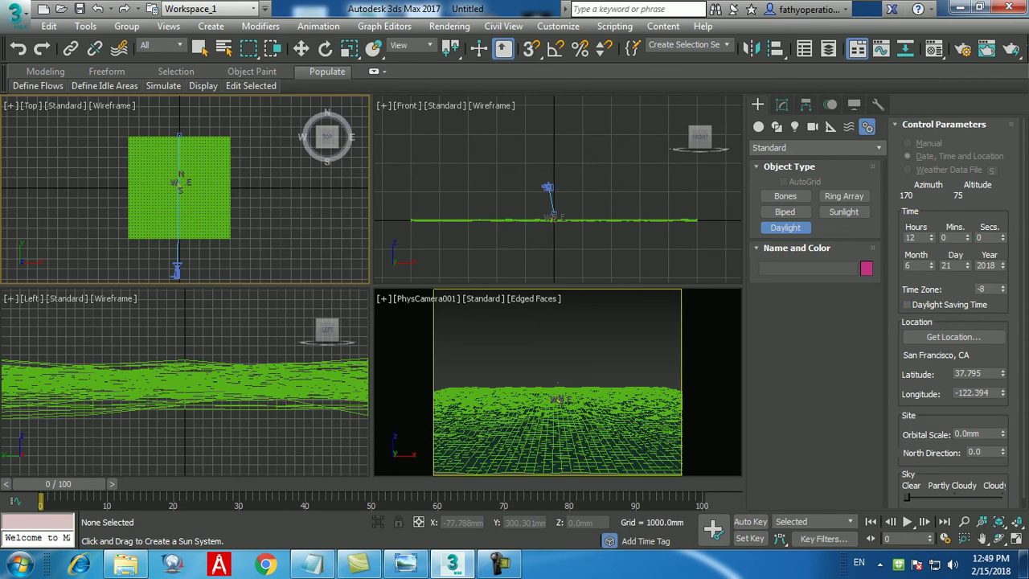
drag(179, 184, 180, 181)
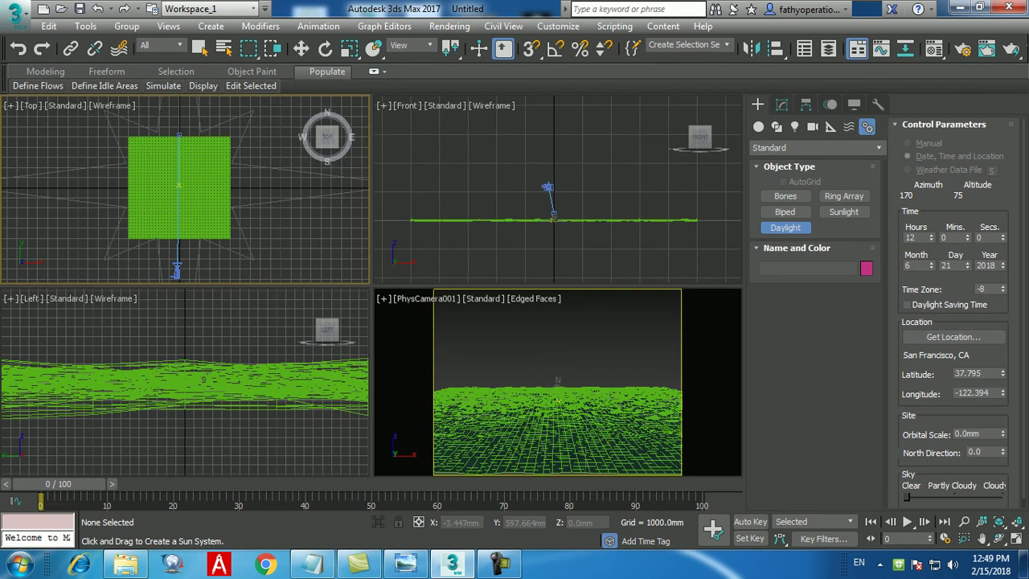
click(552, 221)
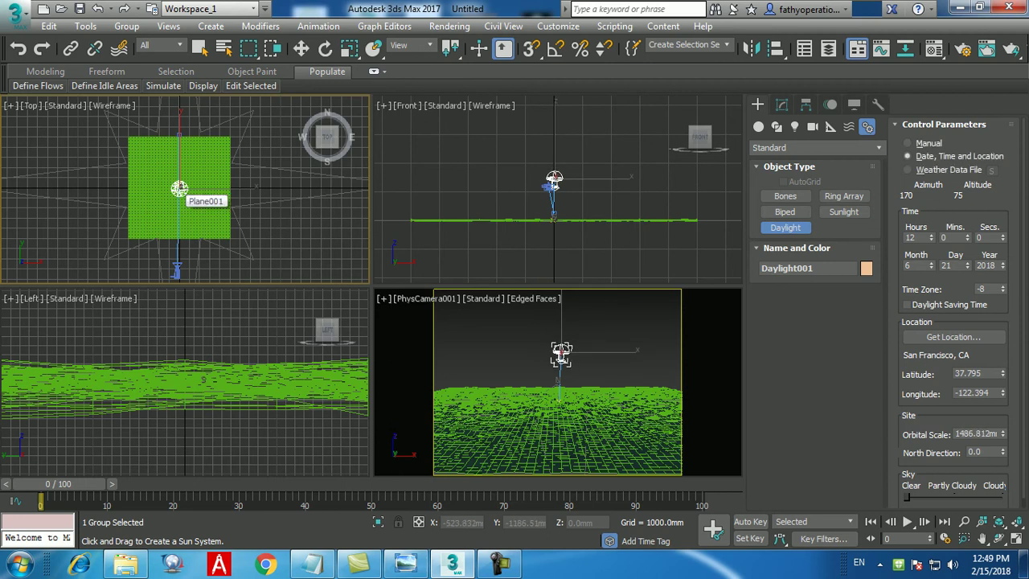
key(w)
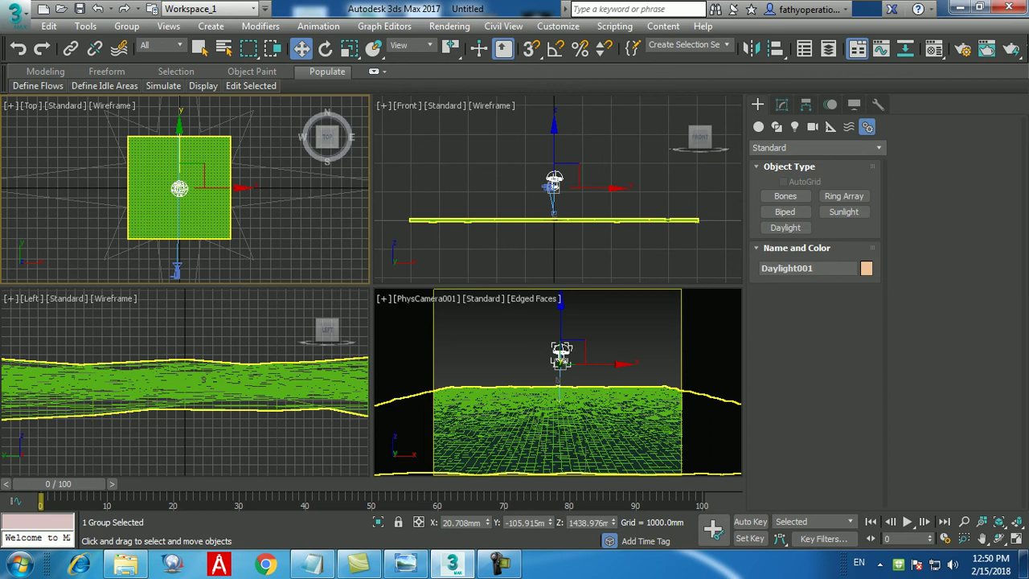
click(565, 164)
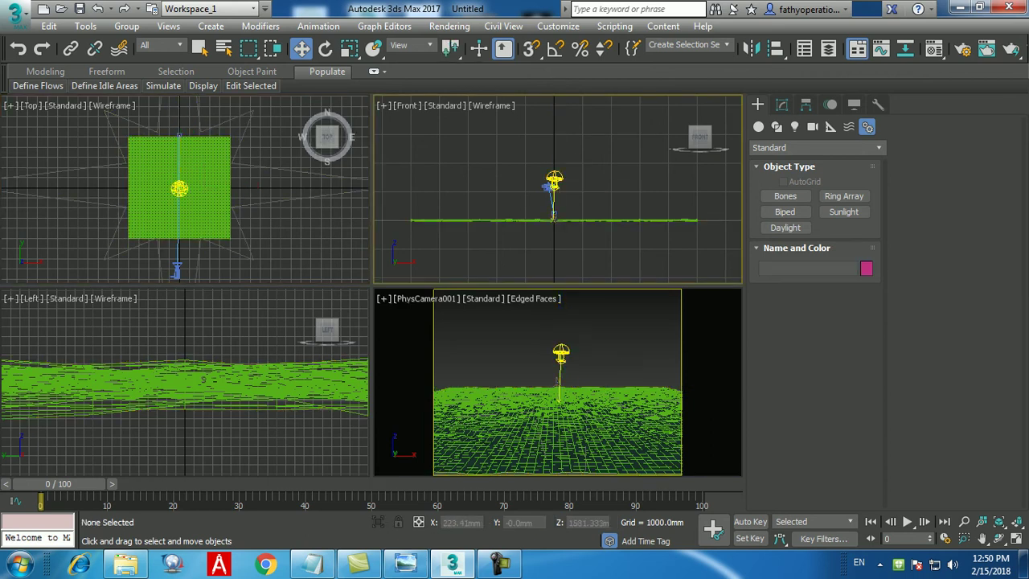
Step: Set the daylight's Sunlight to mr Sun and Skylight to mr Sky, adding the mr Physical Sky environment map
click(560, 354)
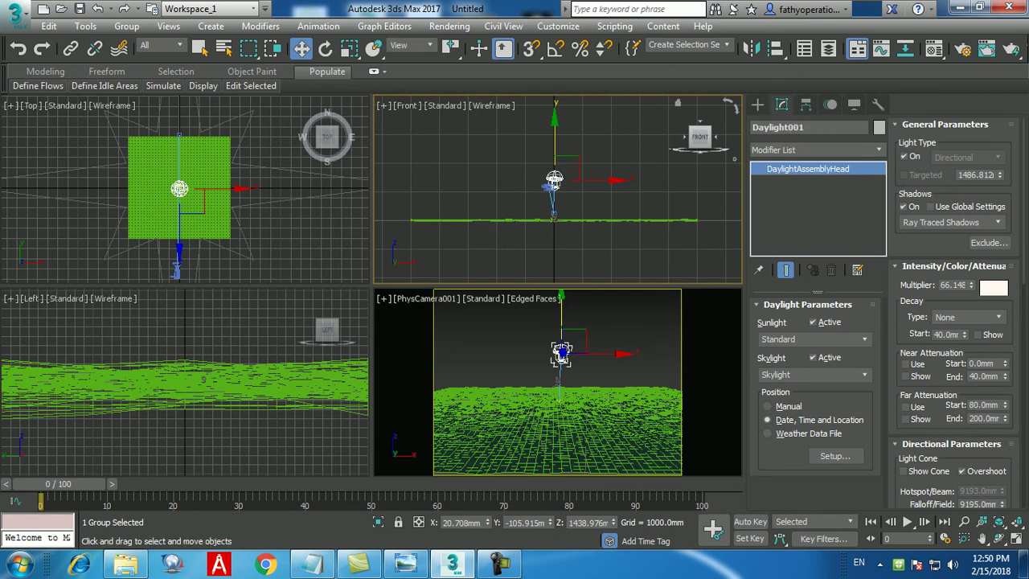
click(814, 338)
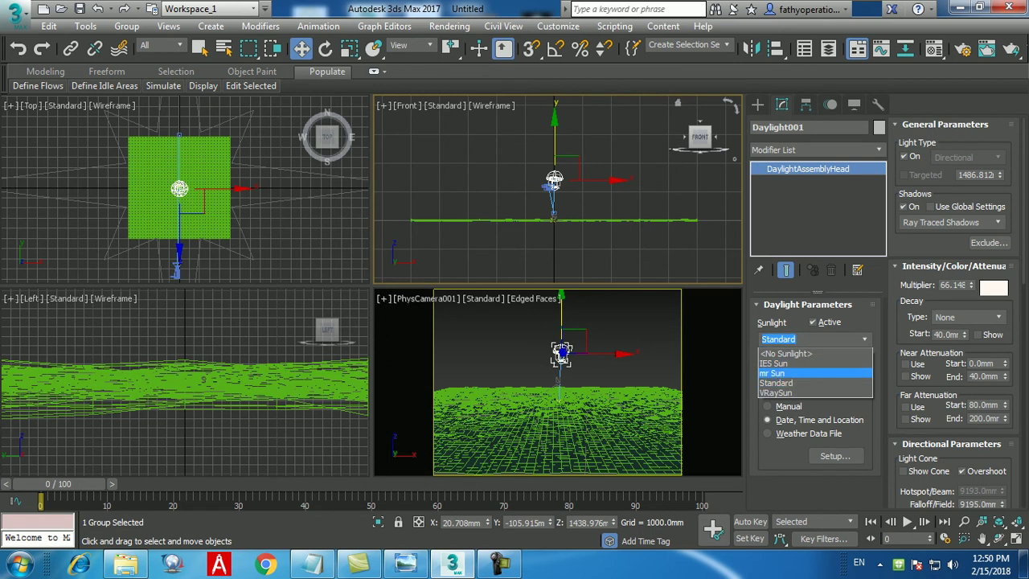
click(773, 373)
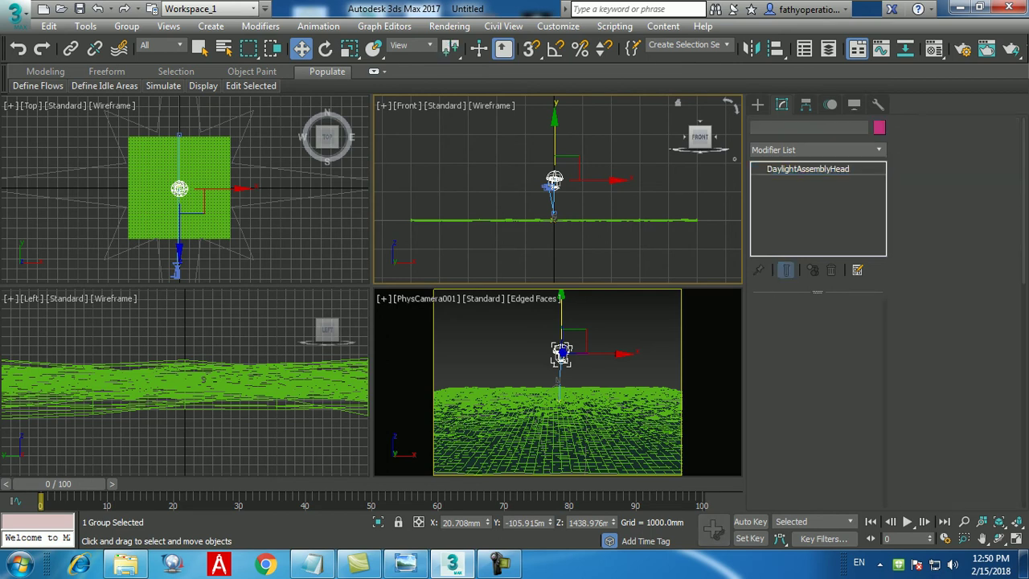
click(773, 374)
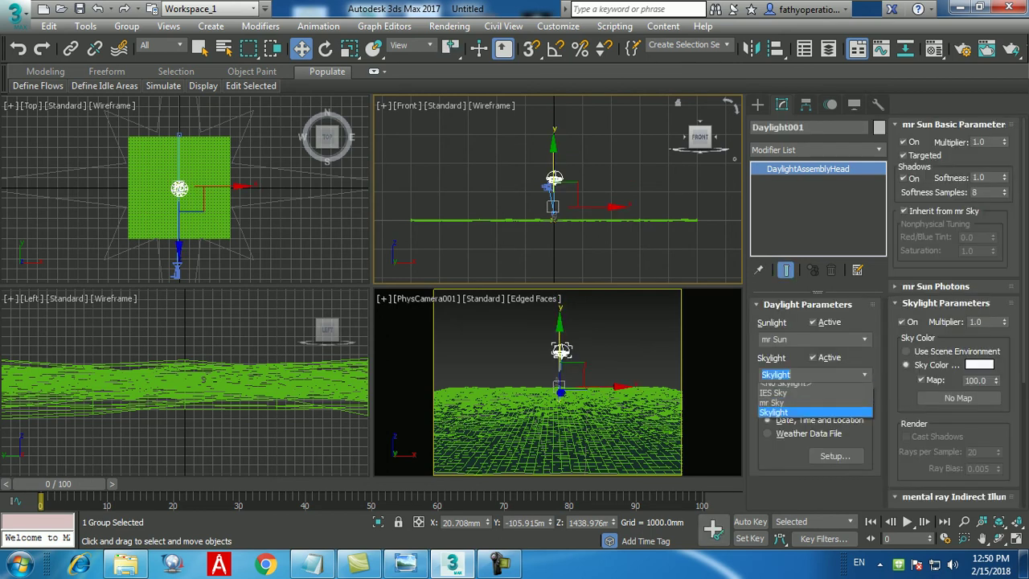
click(771, 409)
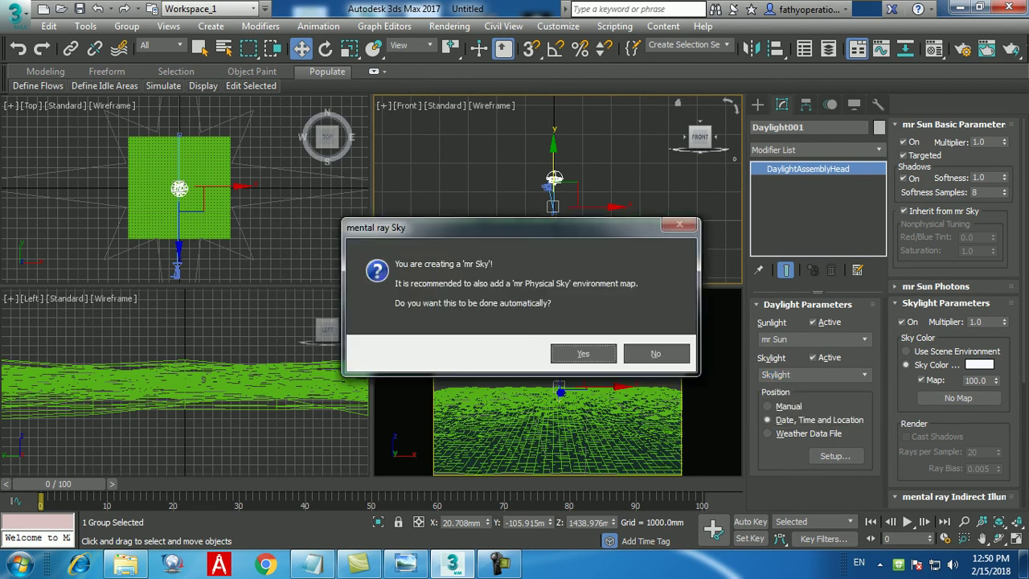
key(Return)
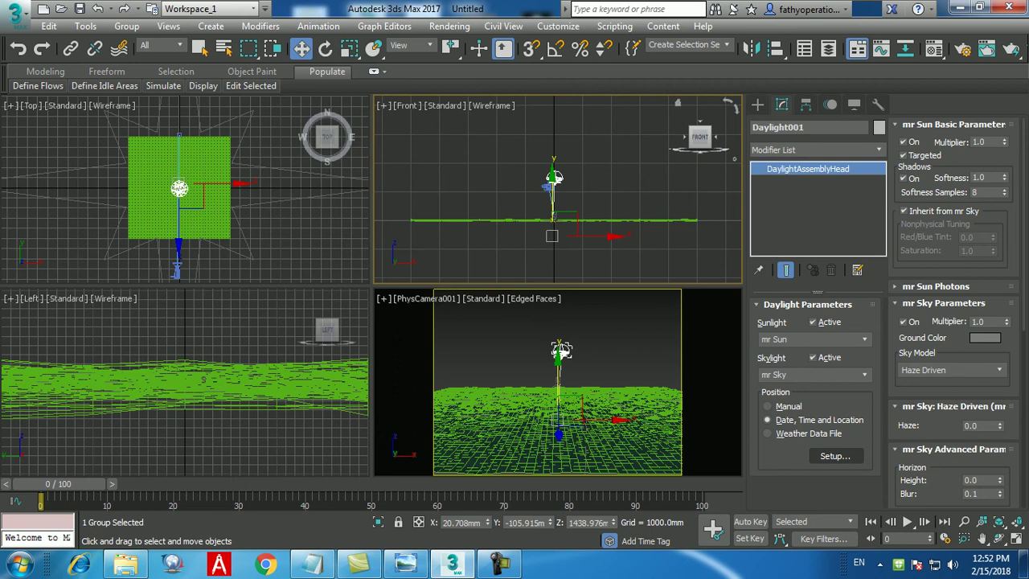
Step: Open the daylight's date and time setup and set the time to 18 hours
click(834, 456)
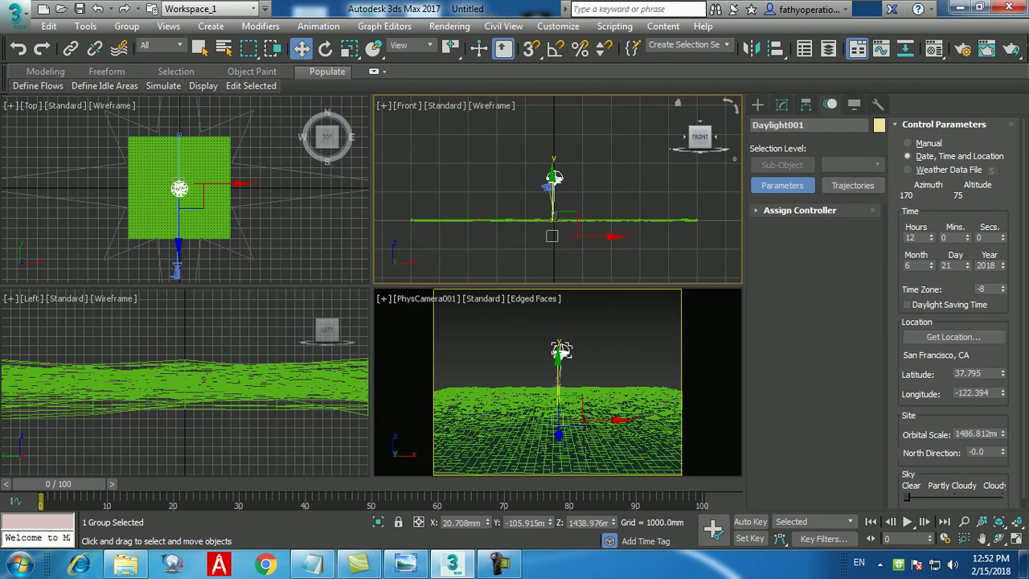
click(931, 236)
click(931, 235)
click(930, 236)
click(931, 235)
click(931, 235)
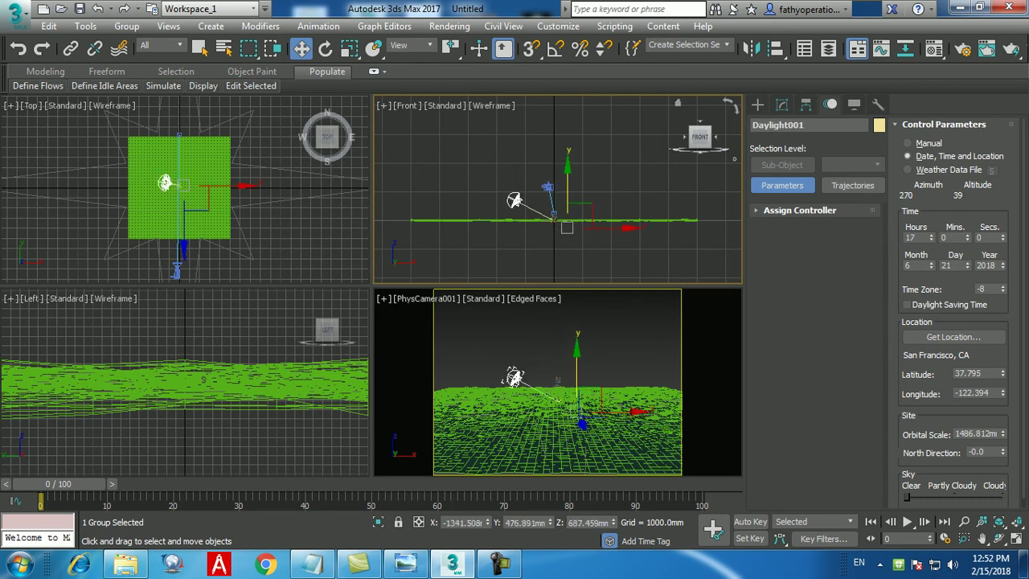
click(931, 236)
click(931, 235)
click(931, 234)
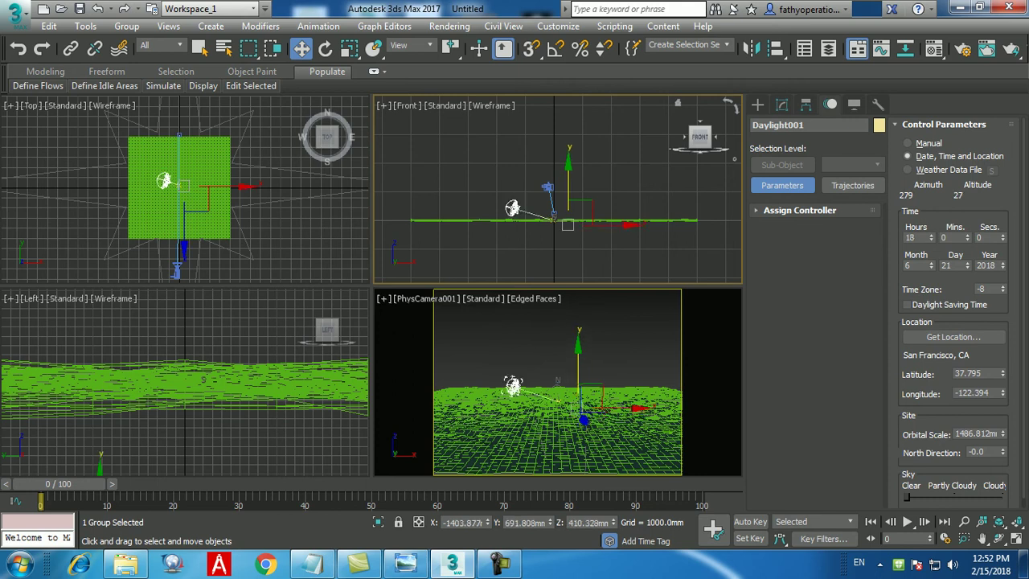
click(931, 240)
click(931, 234)
Step: Set the daylight system's North Direction to 73 to swing the sun in line with the camera
double_click(977, 451)
text(45)
key(Return)
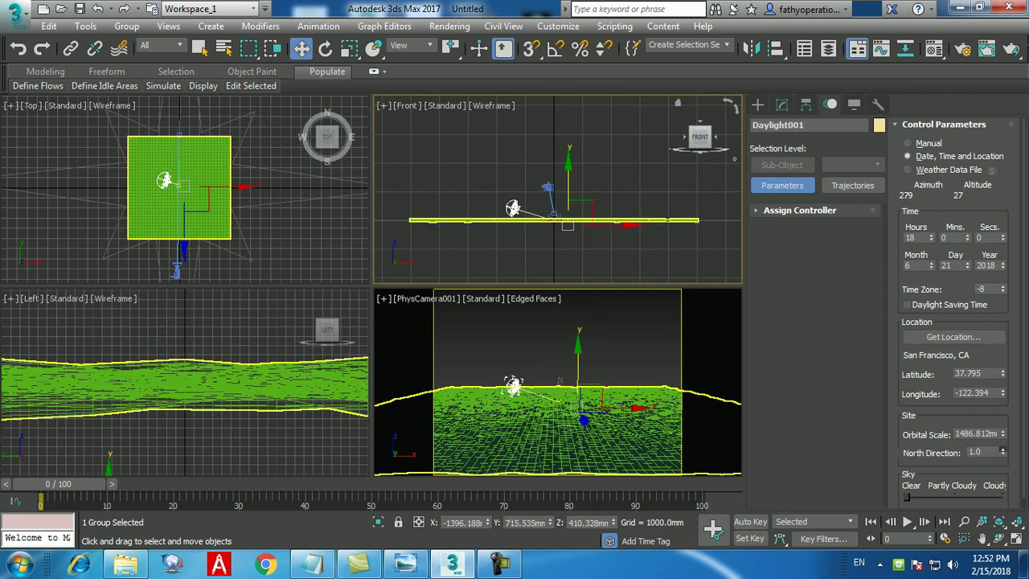
mouse_move(1003, 452)
mouse_down()
mouse_move(1003, 435)
mouse_move(1002, 472)
mouse_move(1002, 432)
mouse_up()
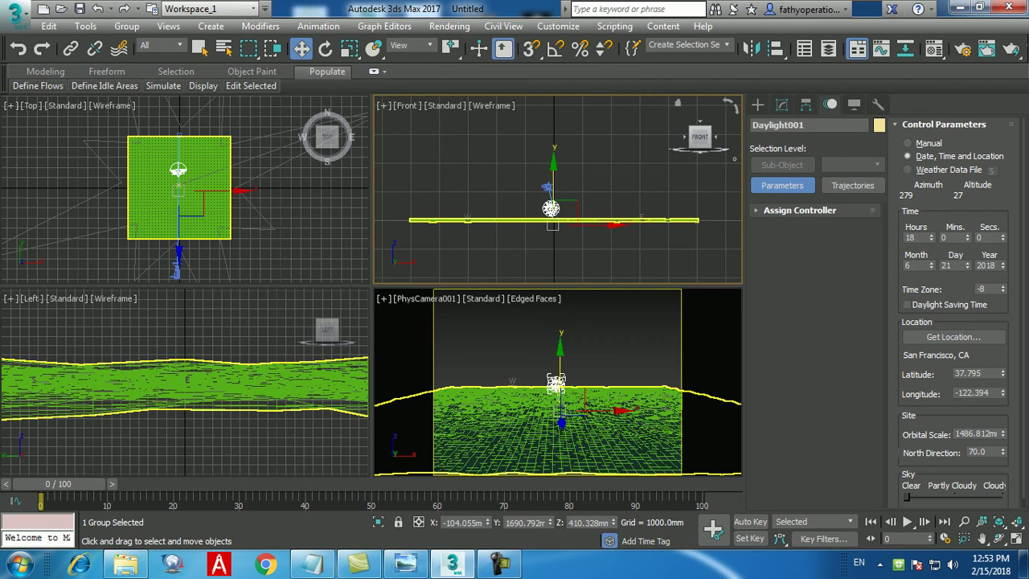
mouse_move(1002, 452)
mouse_down()
mouse_move(1002, 465)
mouse_move(1003, 451)
mouse_up()
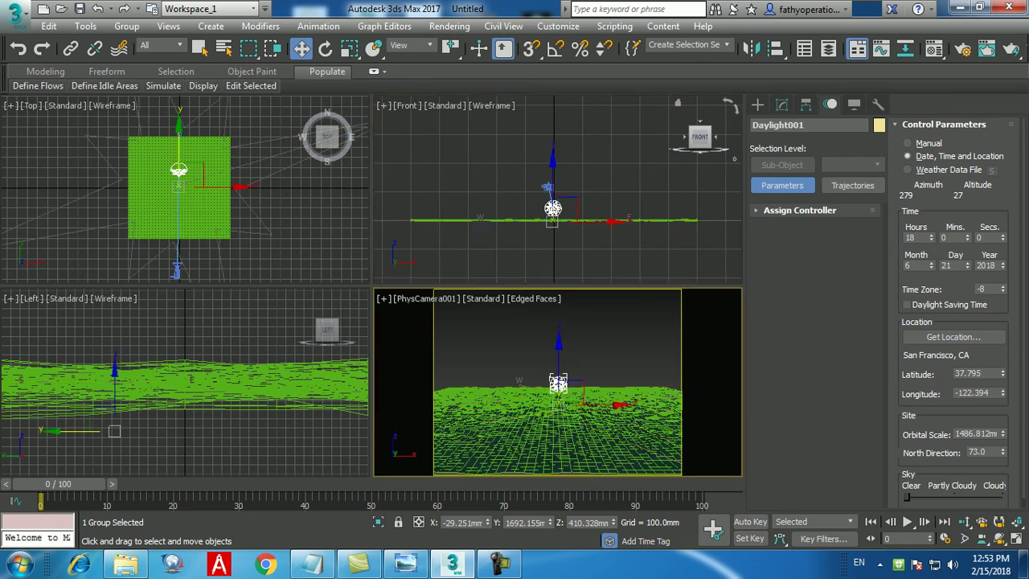
click(617, 344)
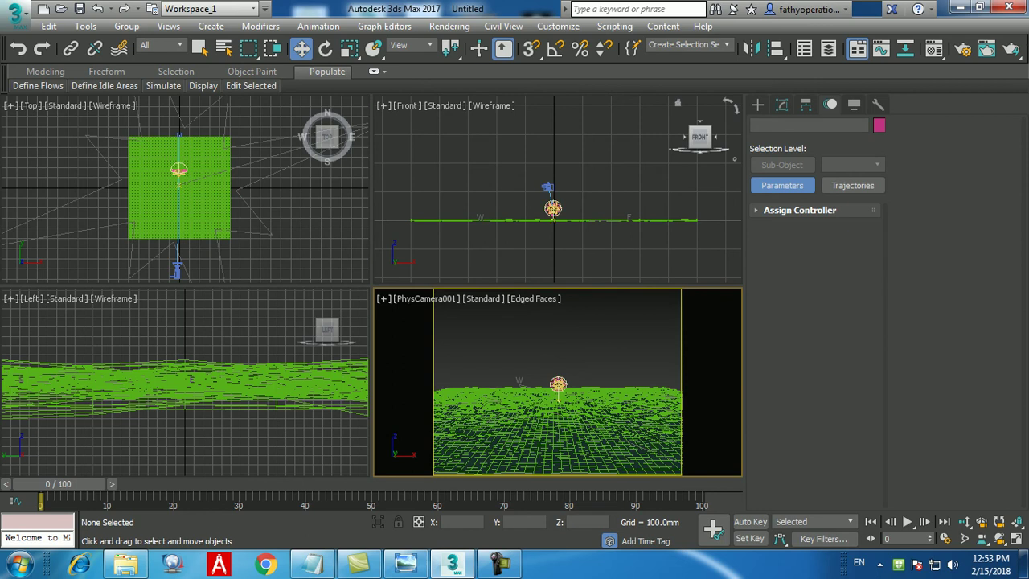
click(552, 209)
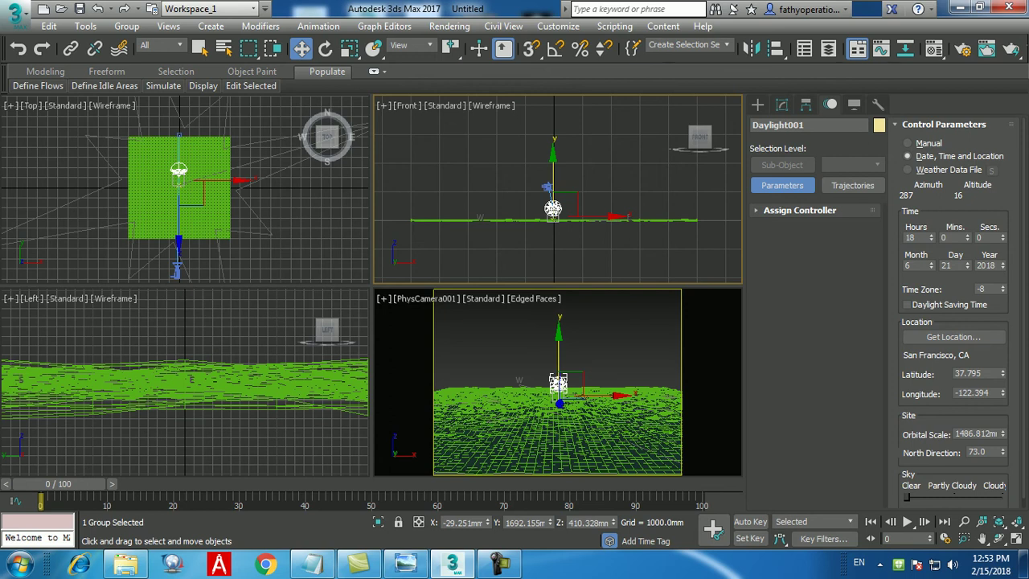
click(505, 566)
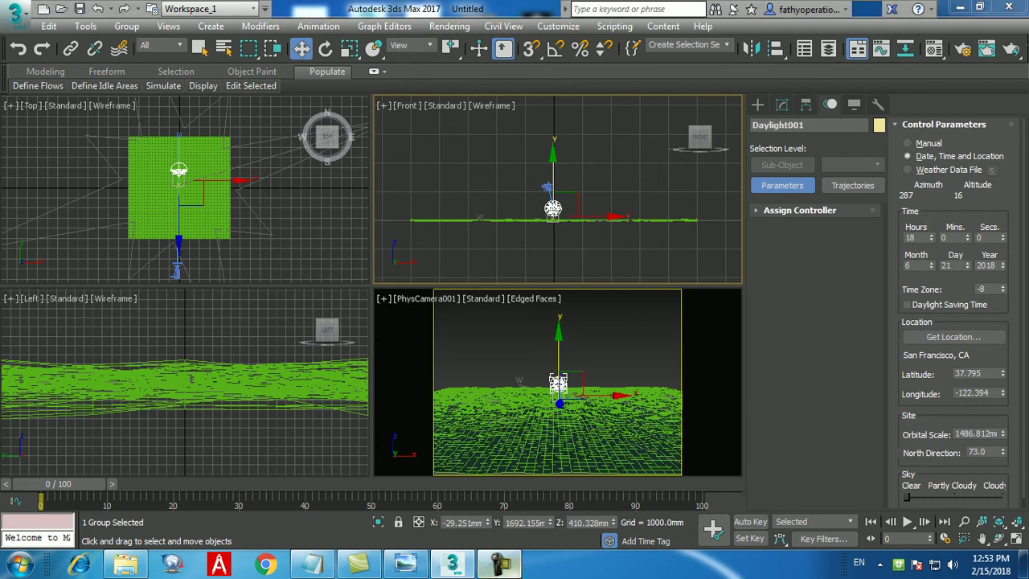
click(503, 565)
Step: Open the daylight's date and time setup and increase its Orbital Scale to about 5813 mm
click(782, 105)
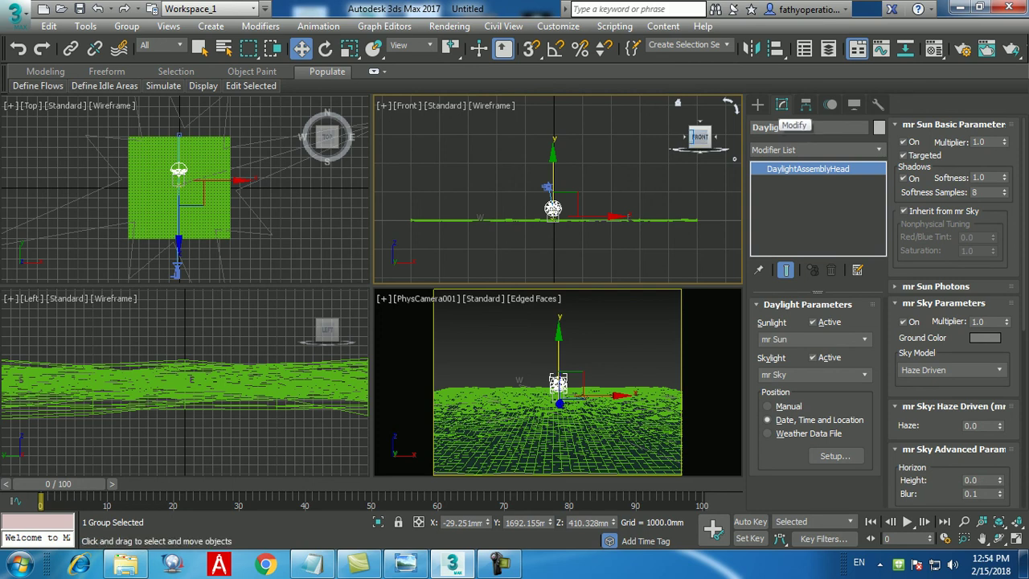
click(587, 201)
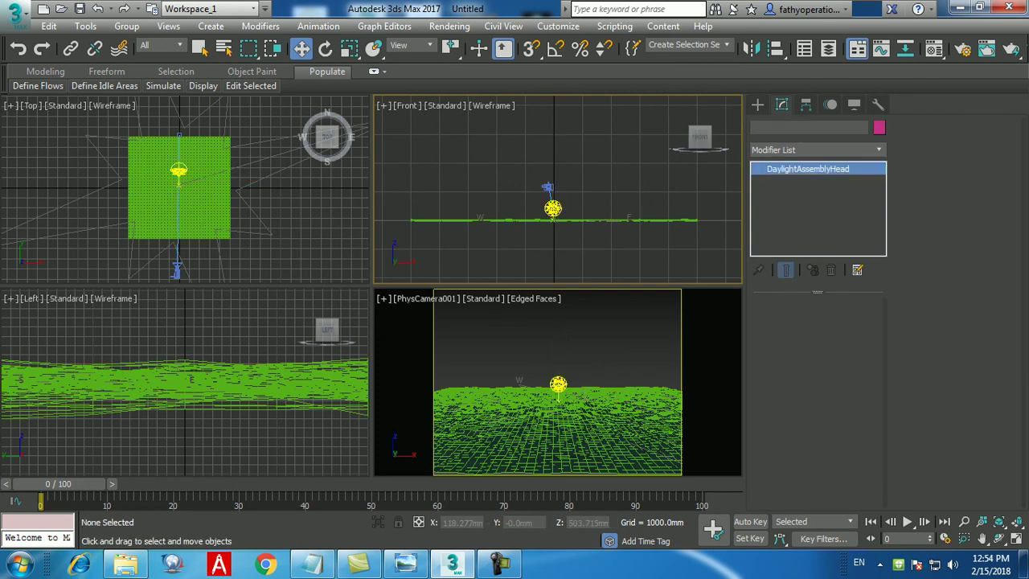
click(552, 208)
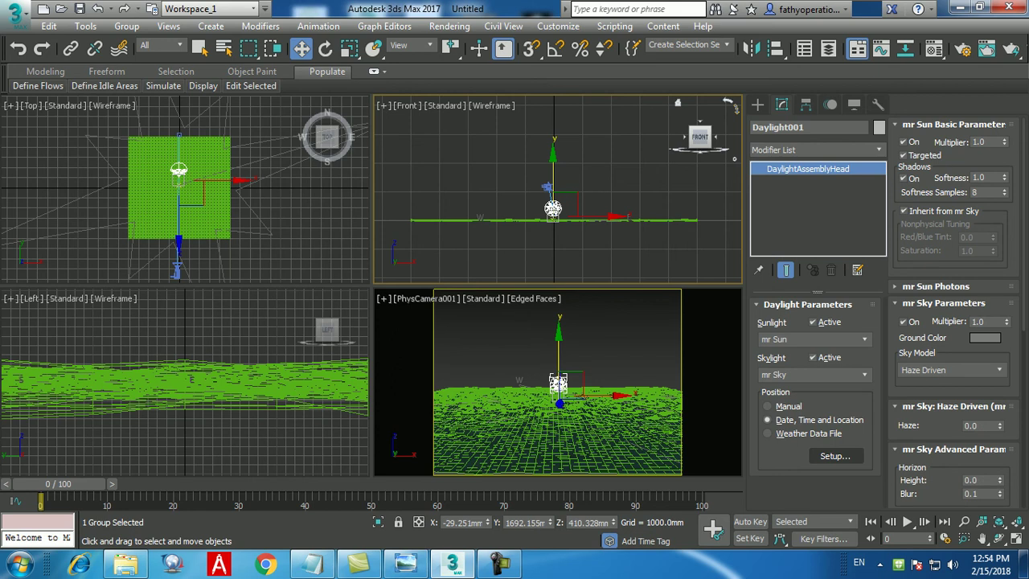
click(834, 456)
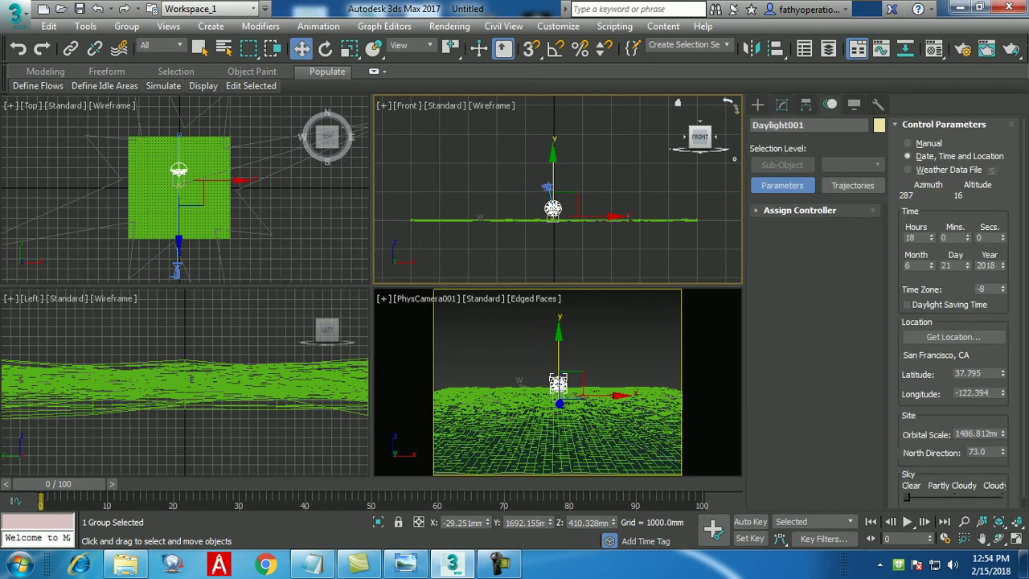
double_click(911, 238)
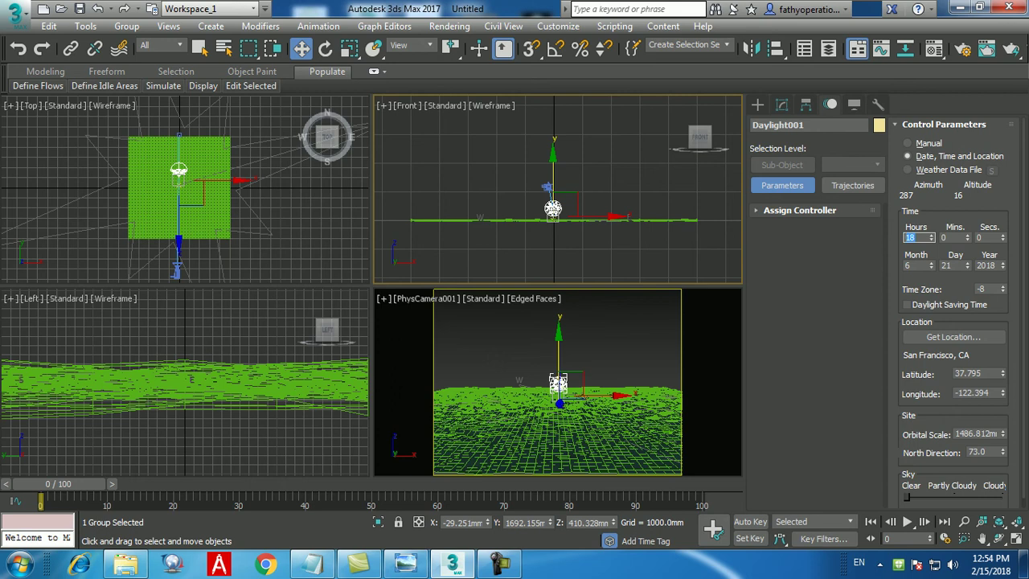
drag(1002, 434, 1003, 325)
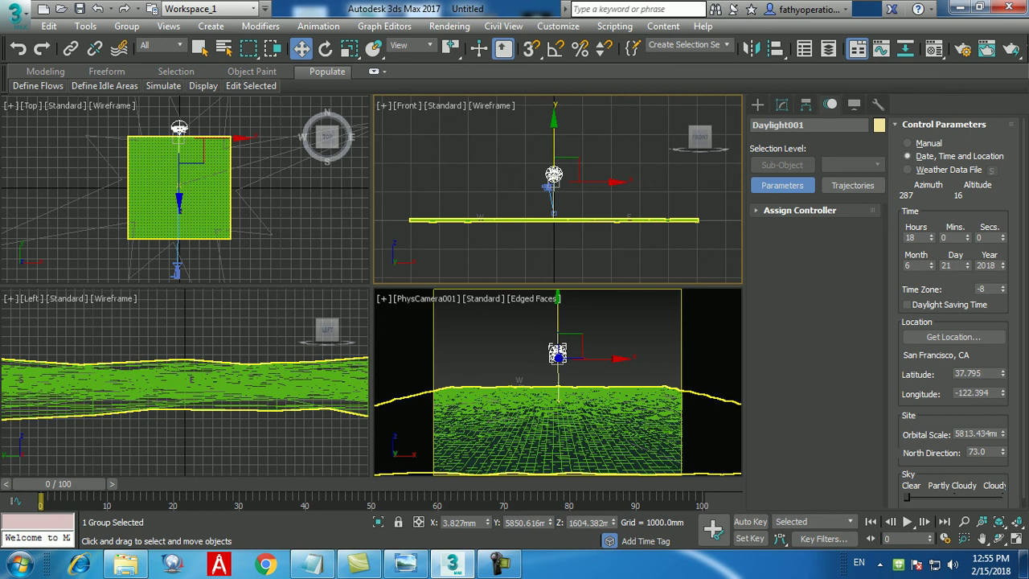
Step: Pan the camera view slightly and move the Physical camera to a height of about 1299 mm in the Front view
mouse_move(560, 428)
middle_down()
mouse_move(554, 420)
mouse_move(555, 435)
middle_up()
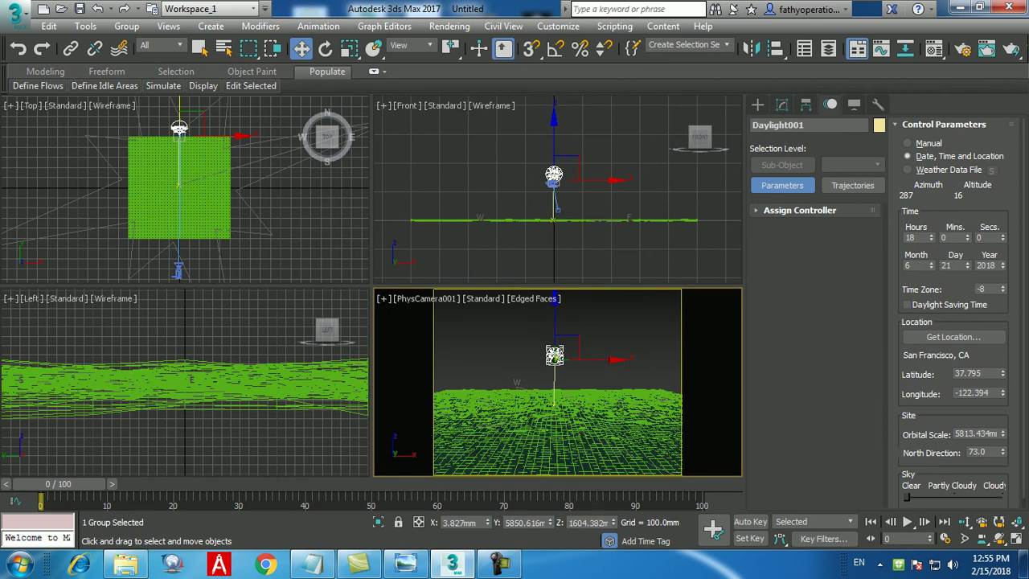
click(575, 201)
scroll(575, 202, up, 5)
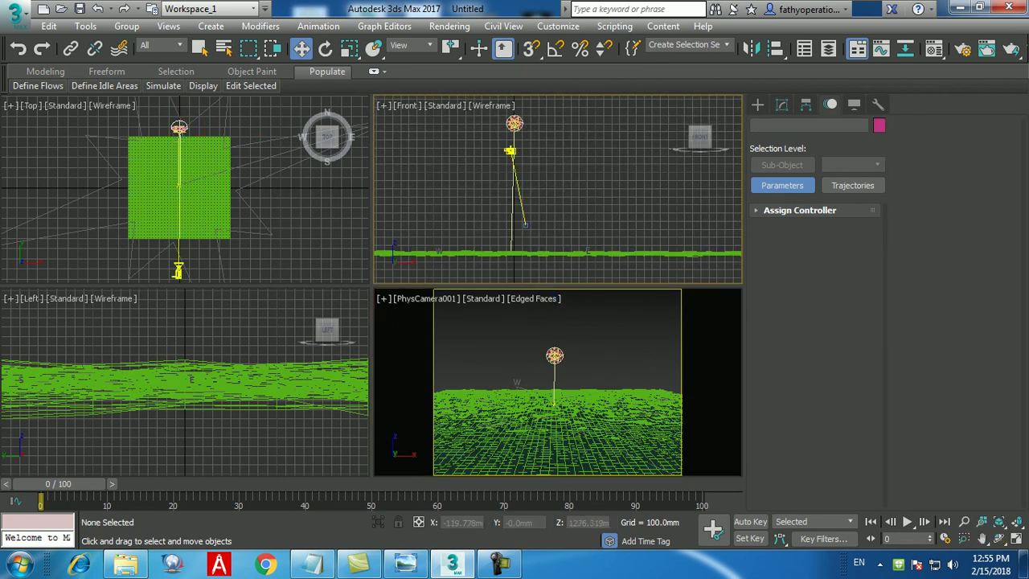
click(511, 150)
mouse_move(510, 150)
mouse_down()
mouse_move(510, 185)
mouse_move(509, 121)
mouse_move(507, 148)
mouse_up()
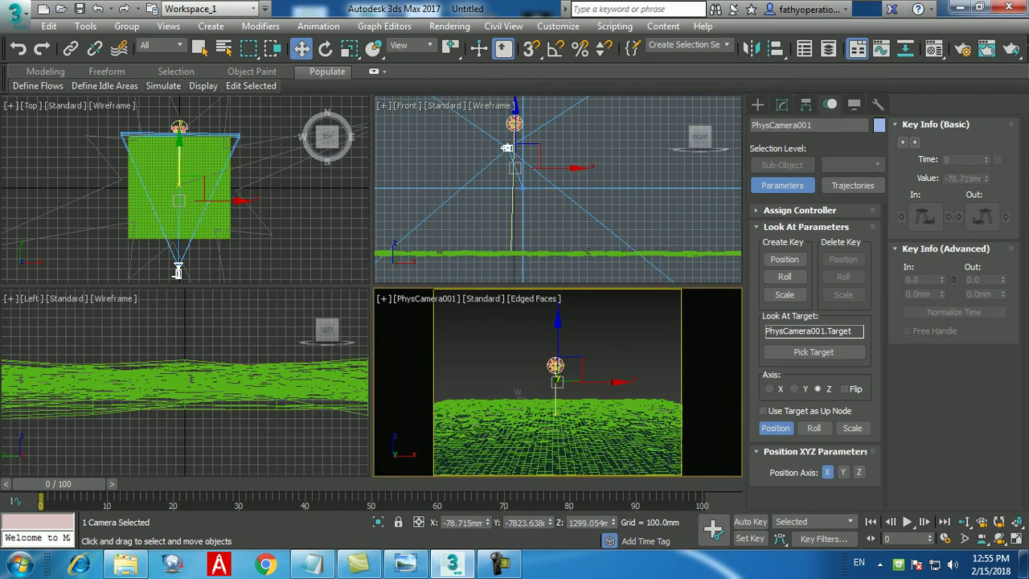
Step: Lower the Physical camera together with its target in the Front view to a camera height of about 1066 mm, and deselect them
click(538, 201)
click(519, 176)
drag(515, 148, 507, 167)
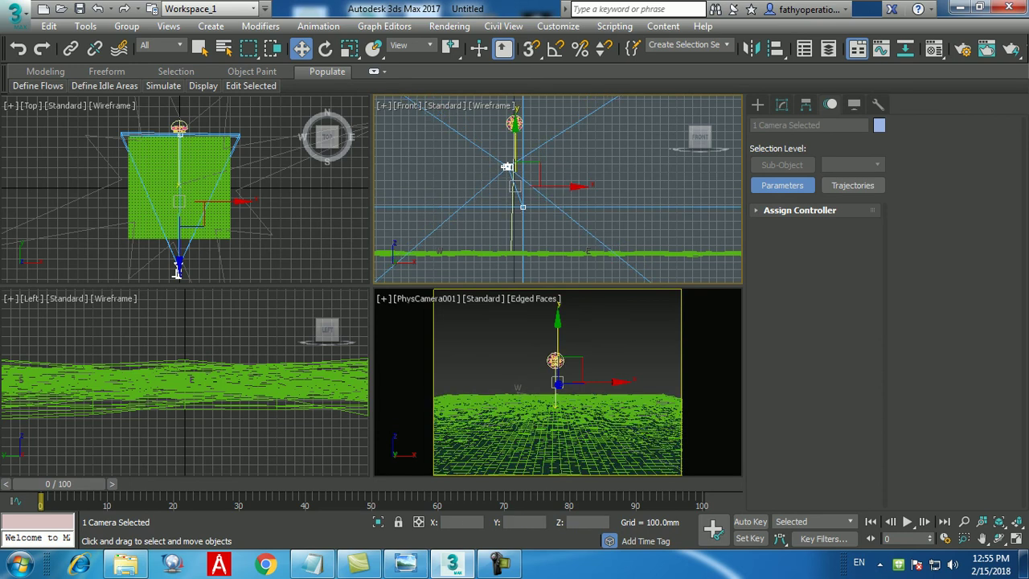
click(624, 360)
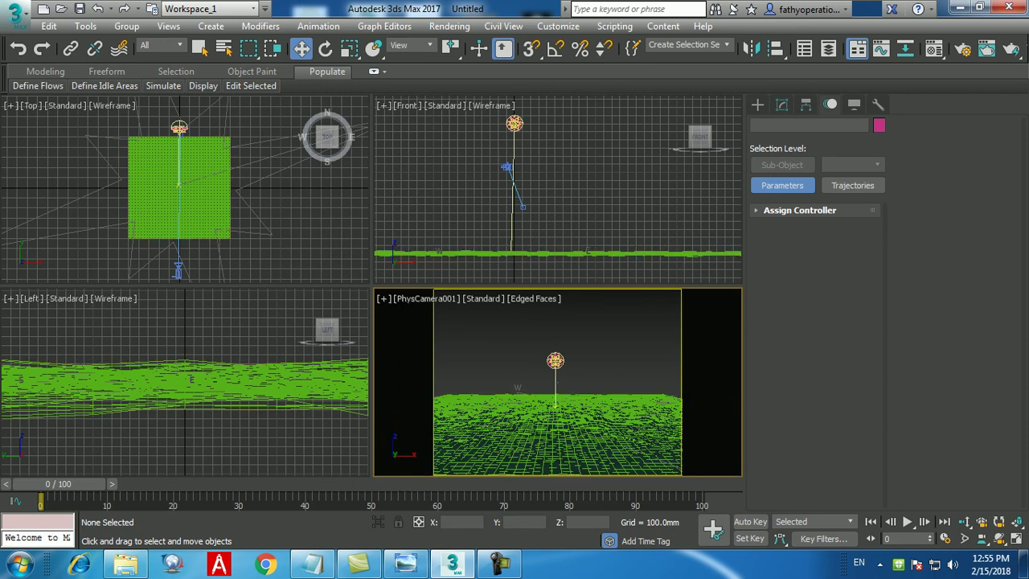
Step: Select the Physical camera, show its parameters and set the Aperture to f/16
middle_drag(242, 270, 228, 217)
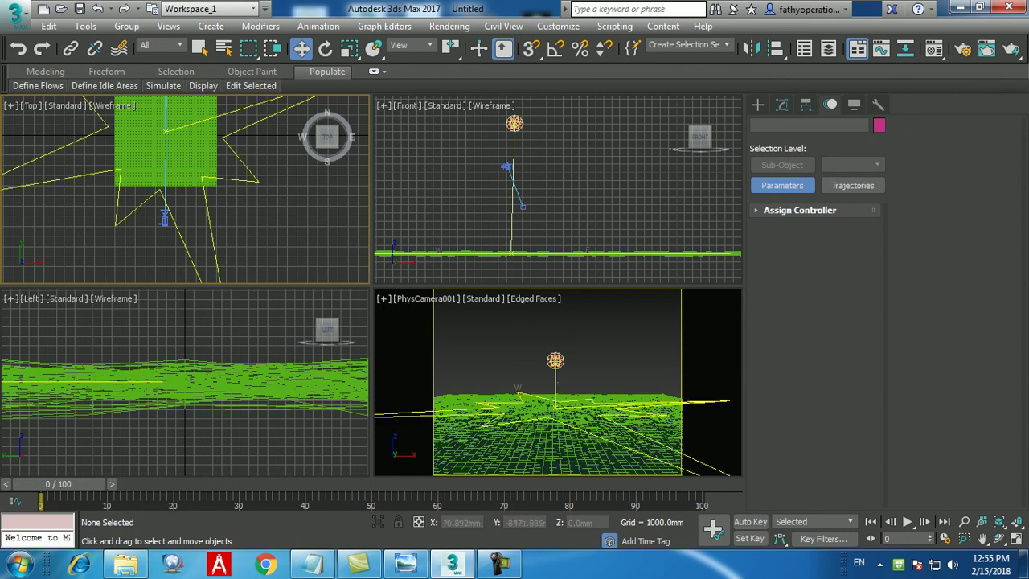
click(507, 167)
click(781, 104)
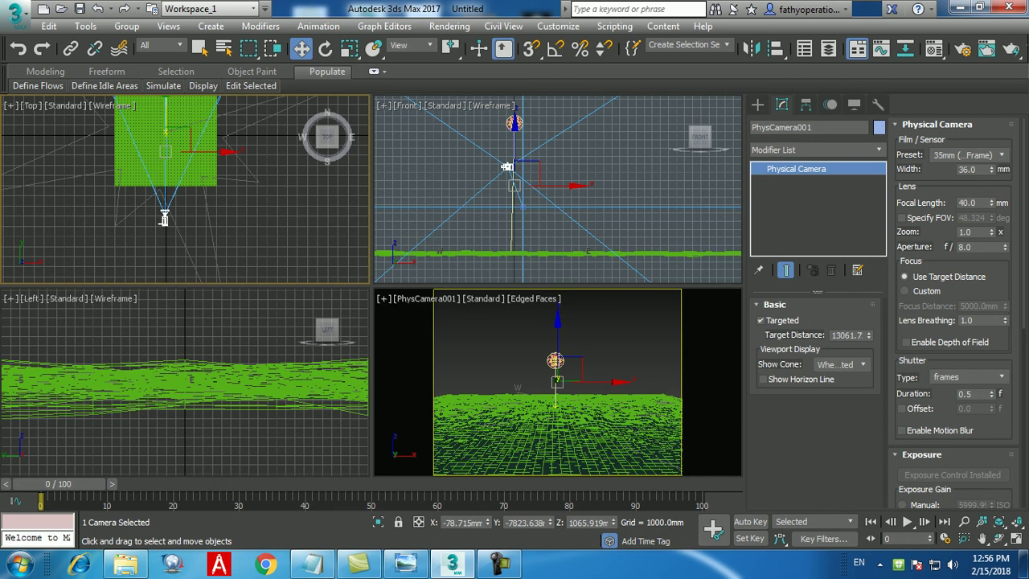
click(185, 230)
click(164, 218)
double_click(969, 247)
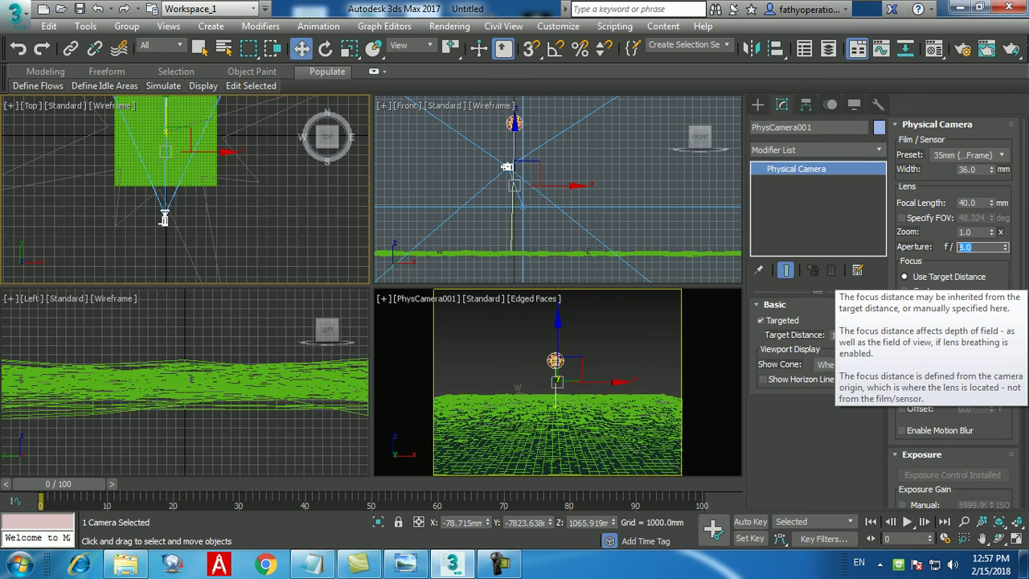
text(16)
key(Return)
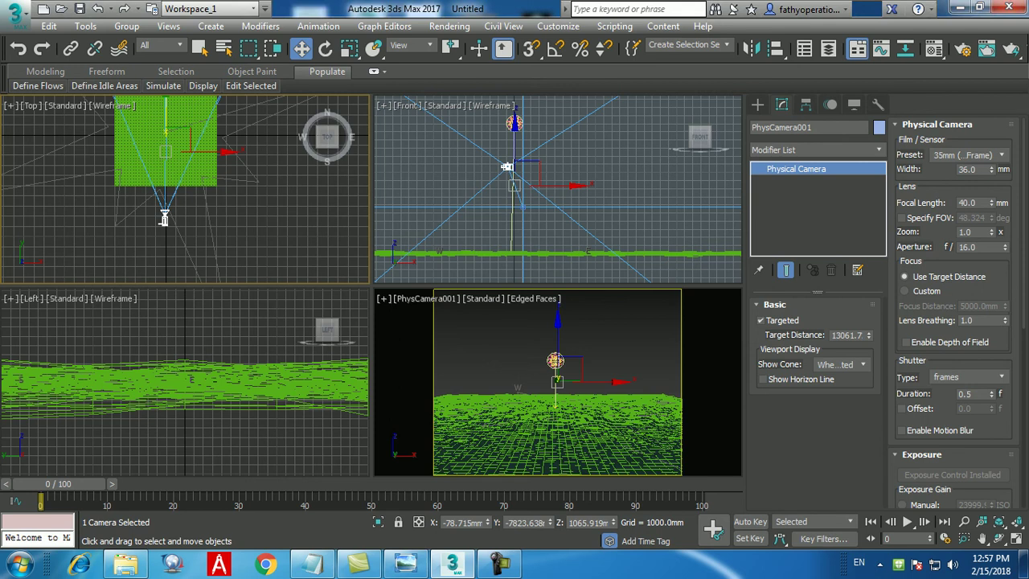
Step: Set the camera's shutter type to 1 / seconds and its duration to 1/100 s
click(969, 377)
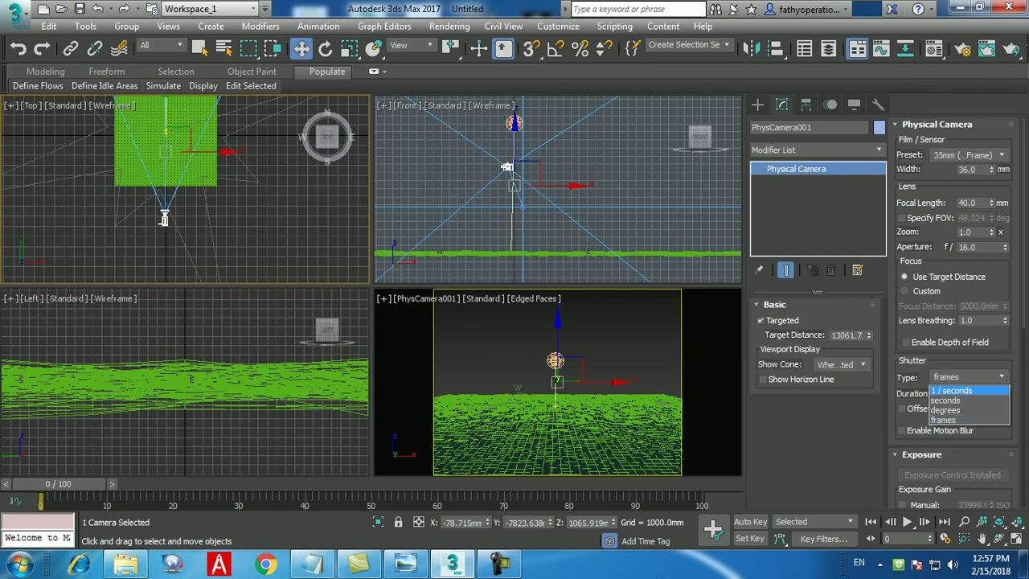
click(952, 391)
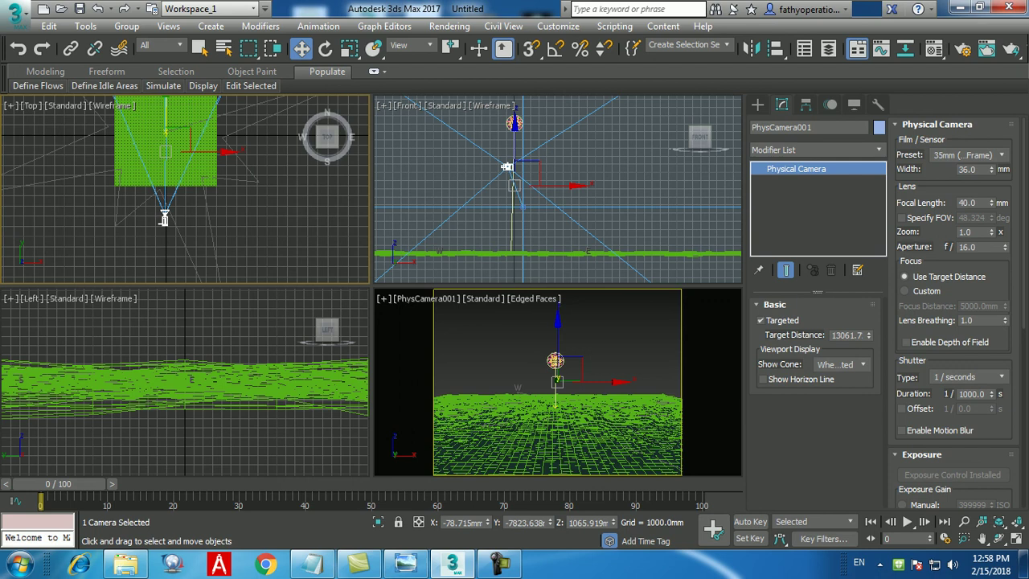
double_click(973, 394)
text(100)
key(Return)
Step: Switch the camera's exposure gain to Manual with ISO 100 and deselect the camera
scroll(956, 312, down, 5)
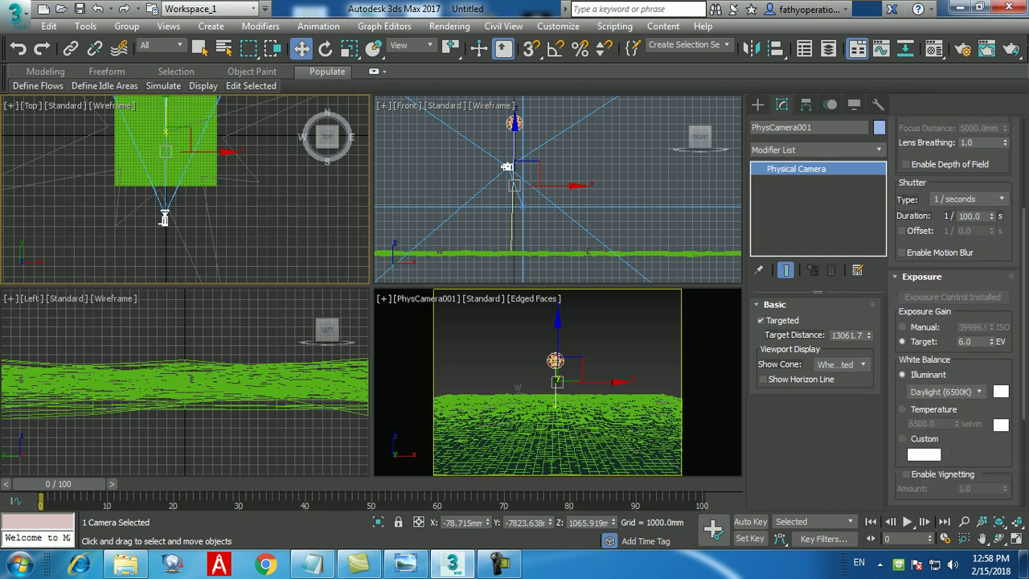
click(902, 327)
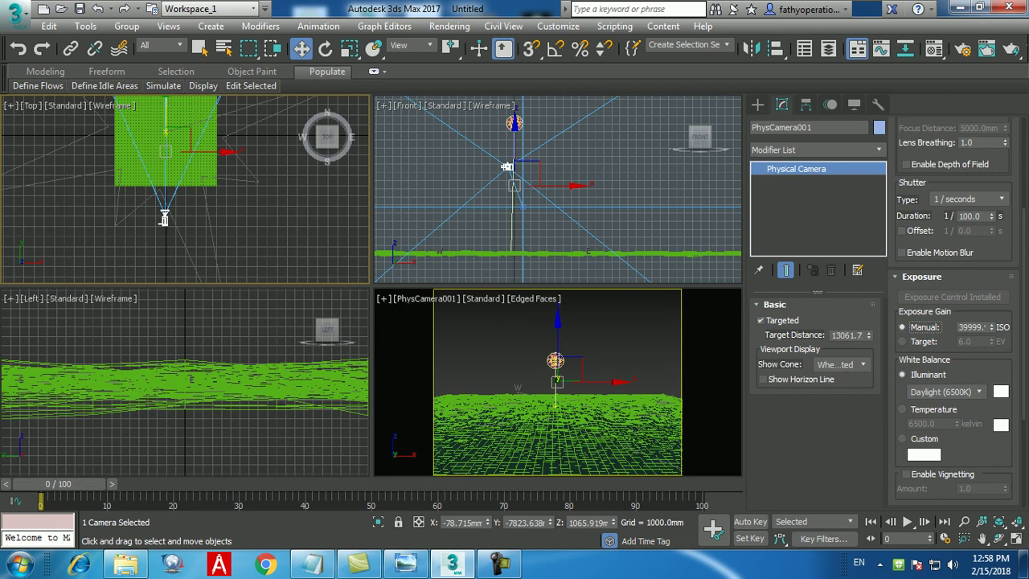
double_click(971, 327)
text(100)
key(Return)
click(618, 347)
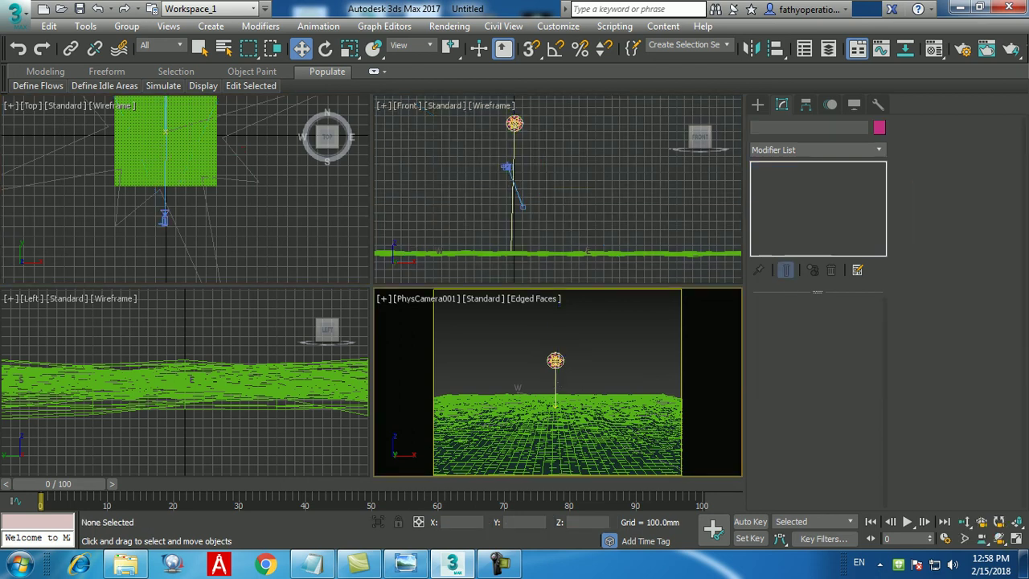
Step: Set the water plane's base Length and Width to 50000 mm each so it fills the view to the horizon
click(611, 431)
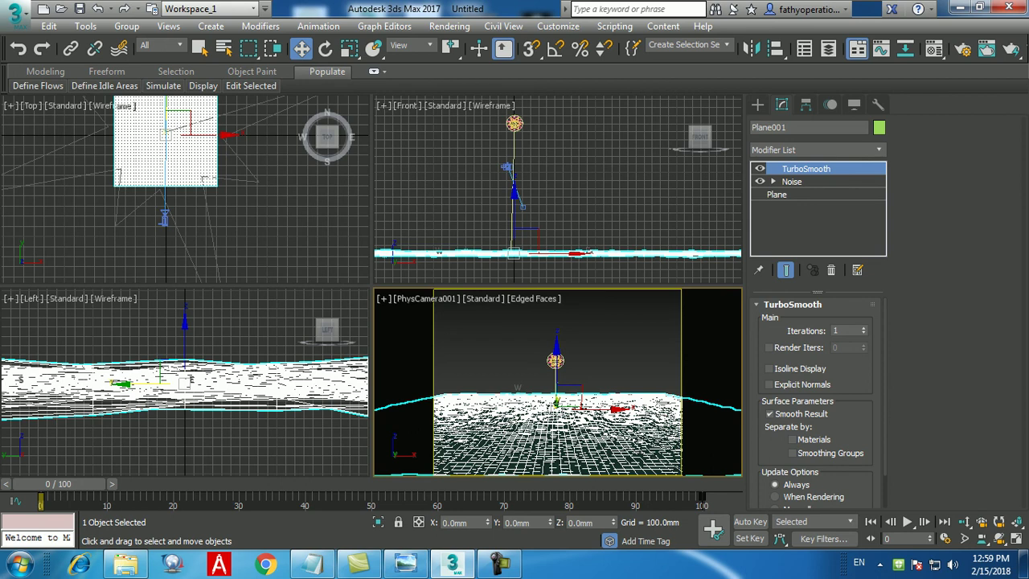
click(777, 195)
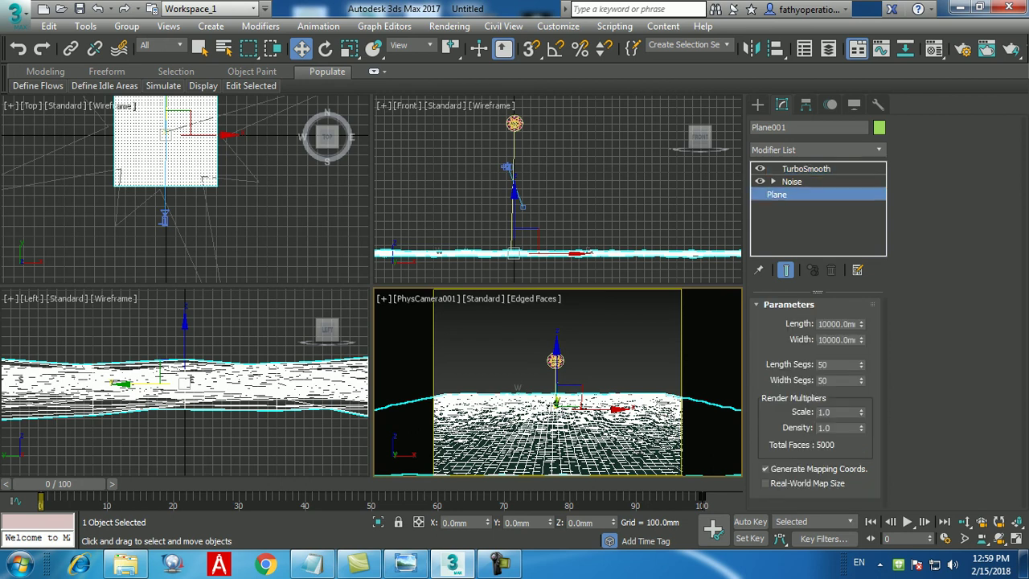
drag(818, 324, 824, 324)
key(BackSpace)
text(5)
key(Tab)
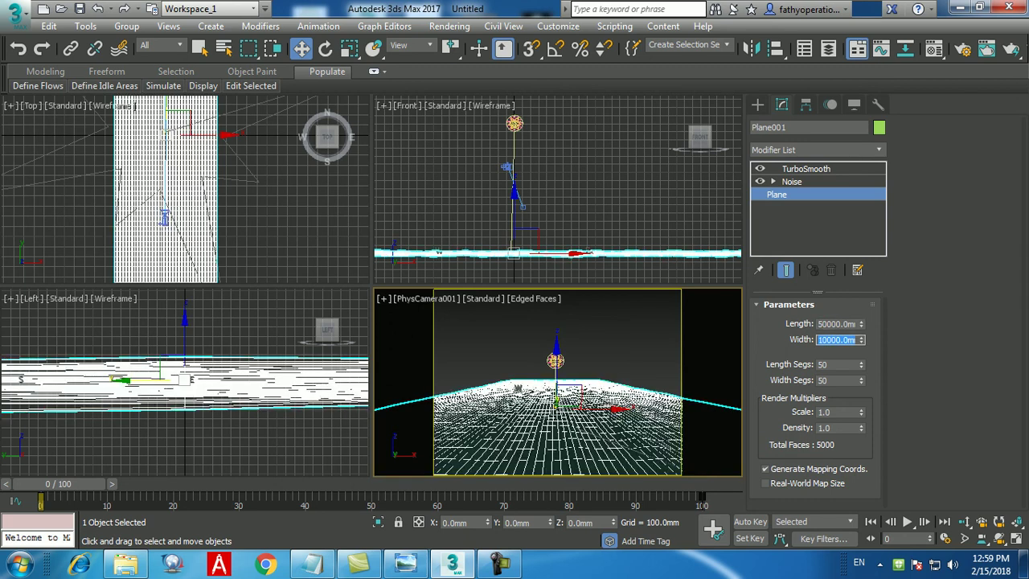
click(855, 340)
key(BackSpace)
text(5)
key(Return)
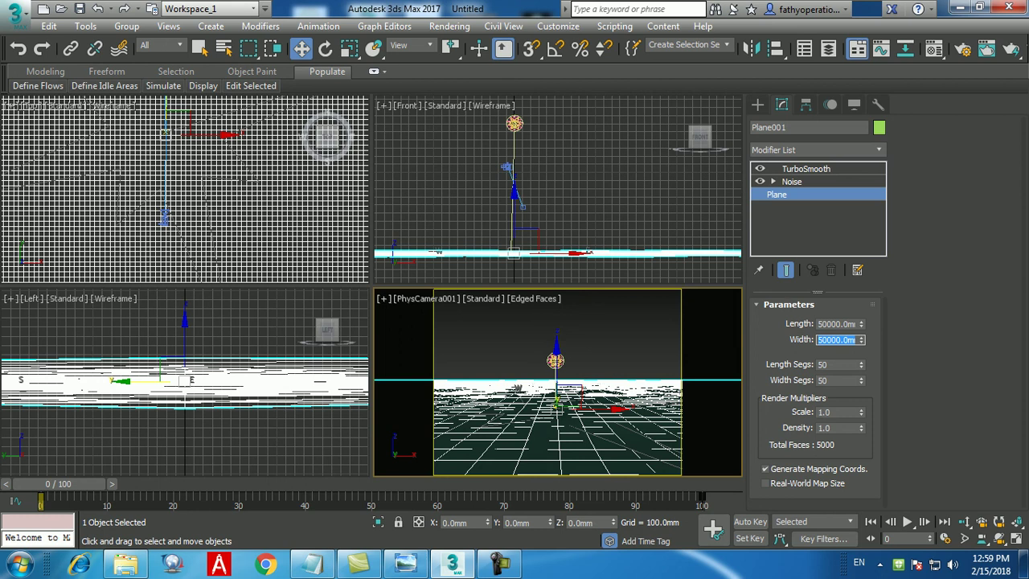
key(Return)
Step: Render the camera view, dismiss the error report, clear the mental ray messages, and close the rendered image and message windows
key(shift+q)
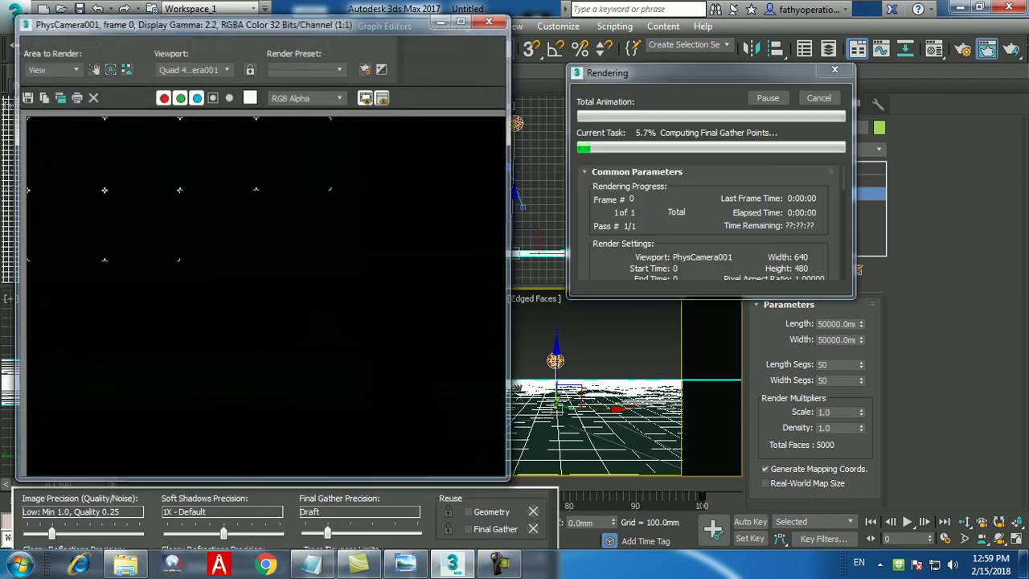
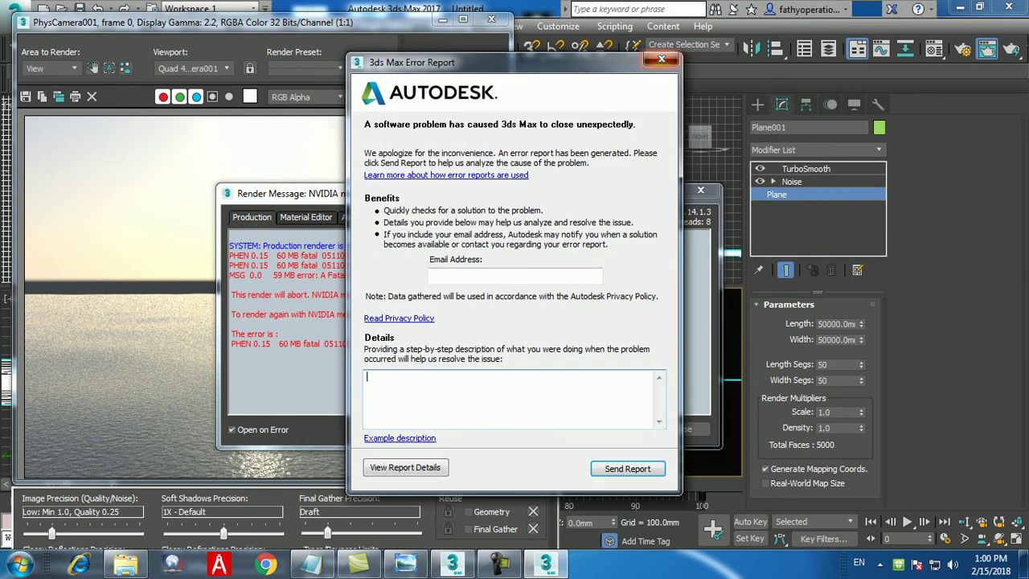
click(662, 59)
click(630, 313)
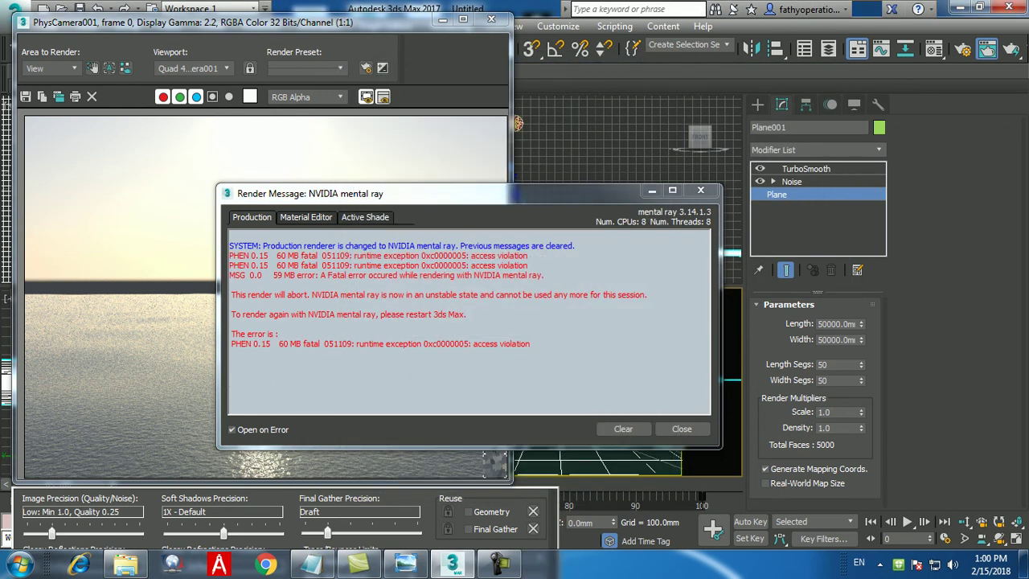
click(623, 428)
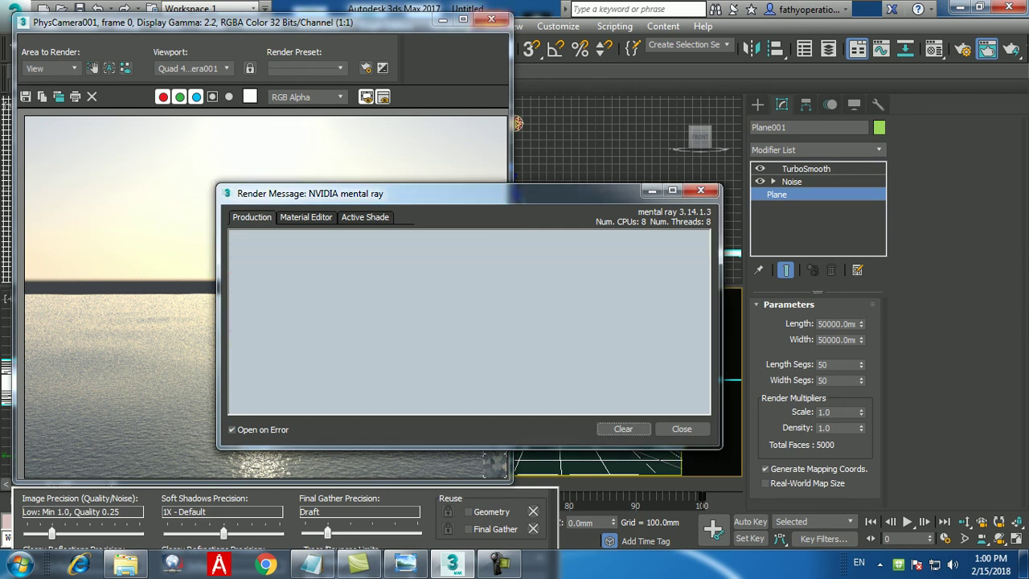
click(491, 18)
click(682, 429)
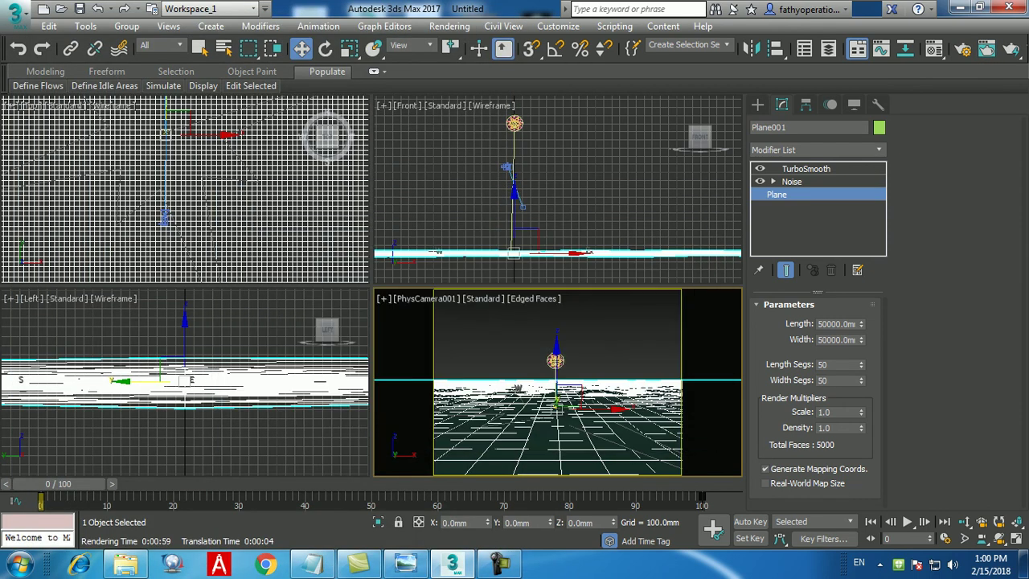
Step: Clear the current scene without saving its changes
click(15, 14)
click(49, 81)
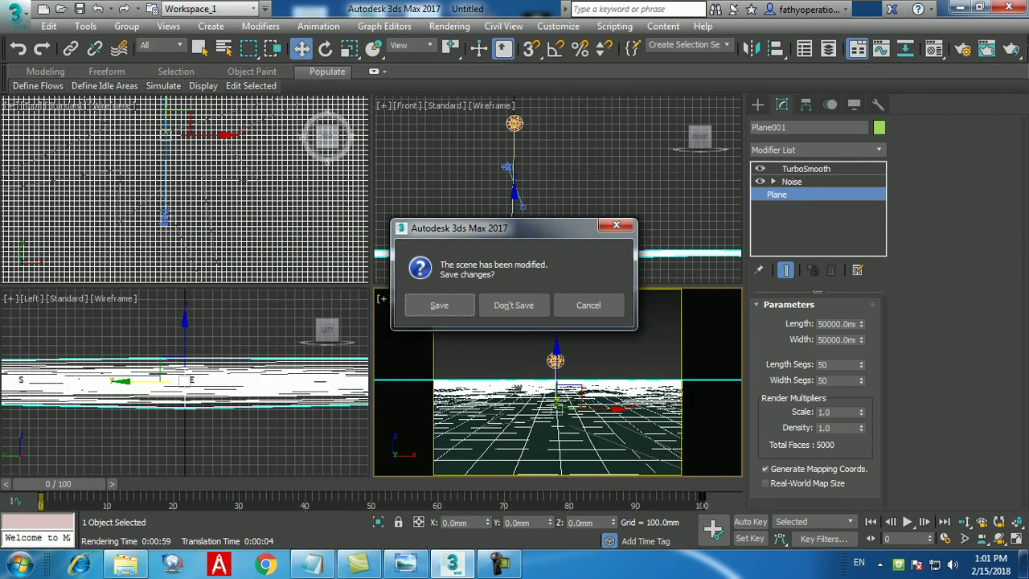
click(515, 303)
click(500, 565)
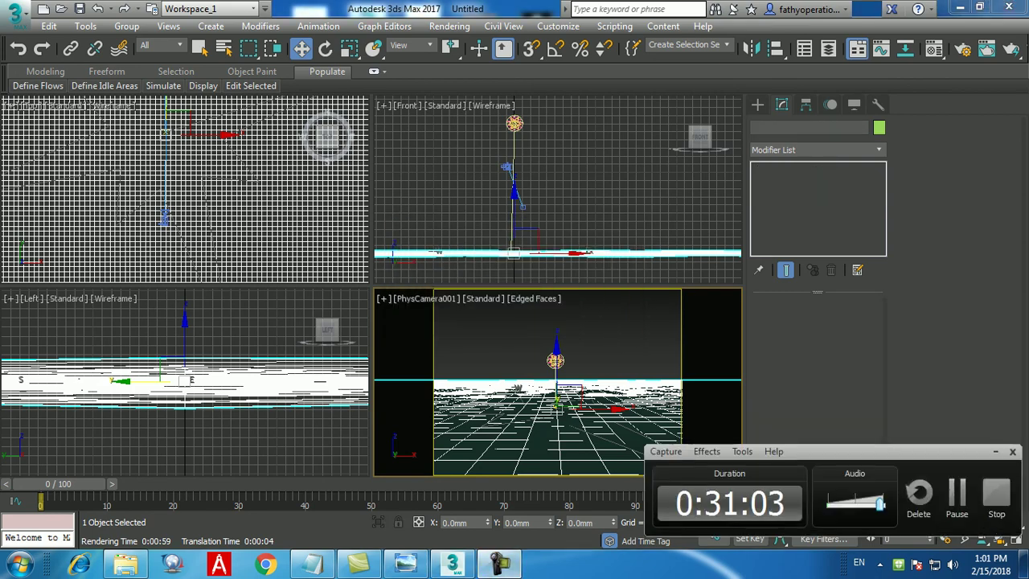